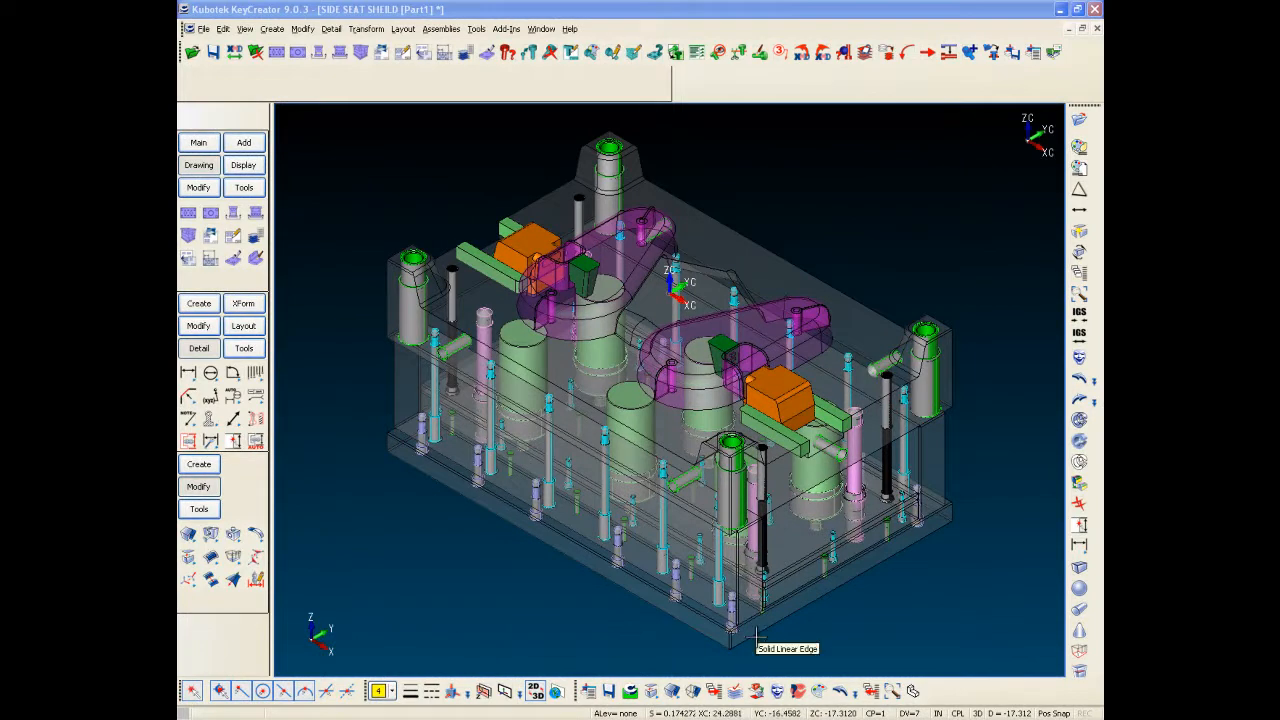
# Try to subtract the front green insert block from the core block beside the orange slide.
pyautogui.click(775, 322)
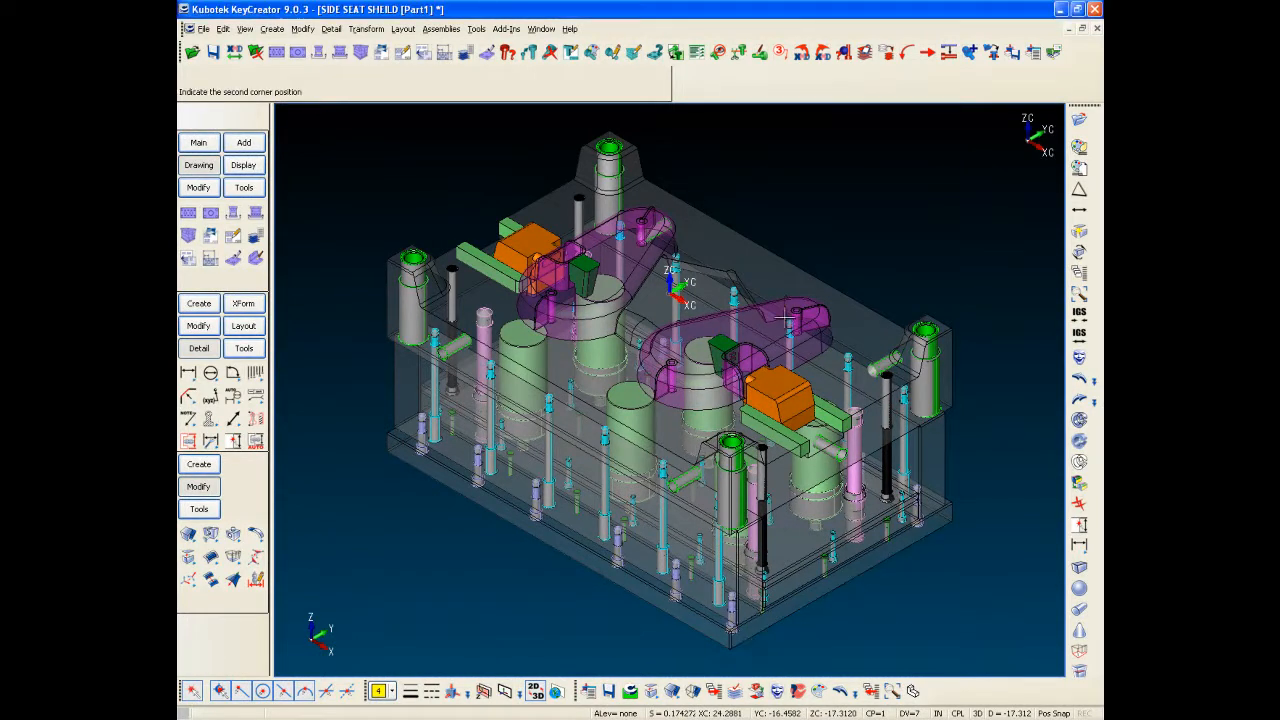
pyautogui.click(800, 305)
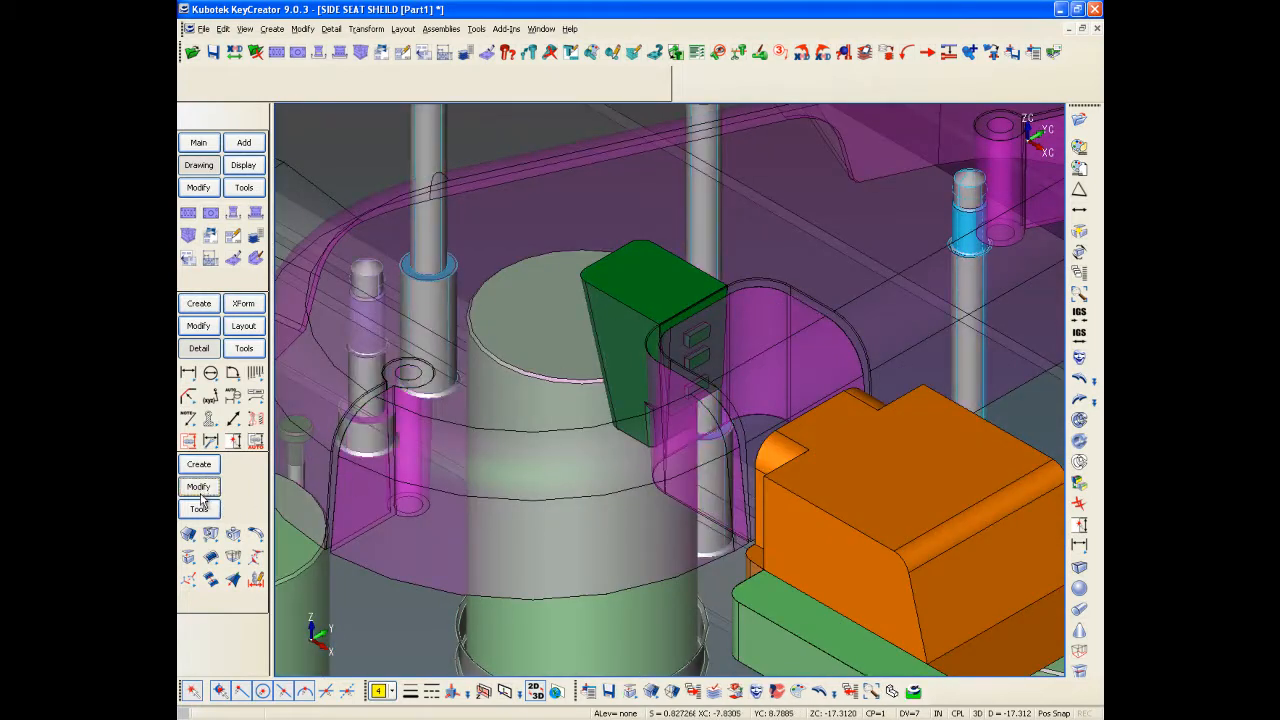
pyautogui.click(188, 536)
pyautogui.click(197, 569)
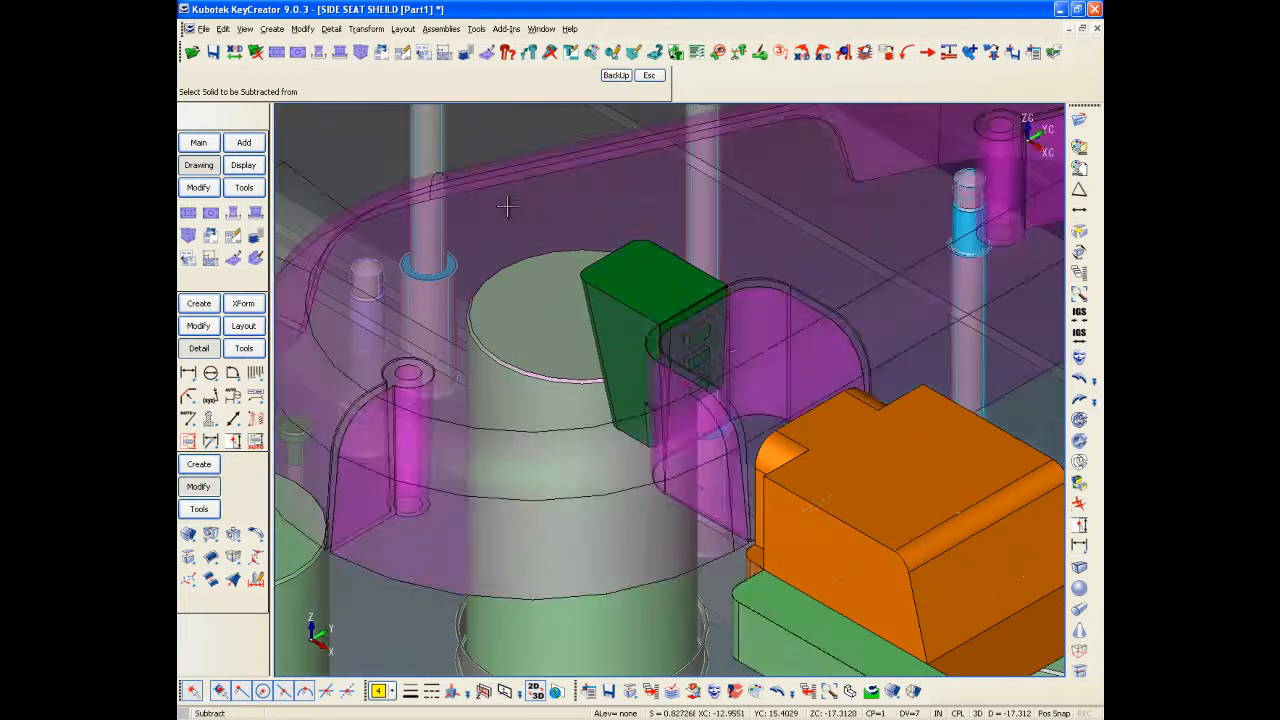
pyautogui.click(506, 201)
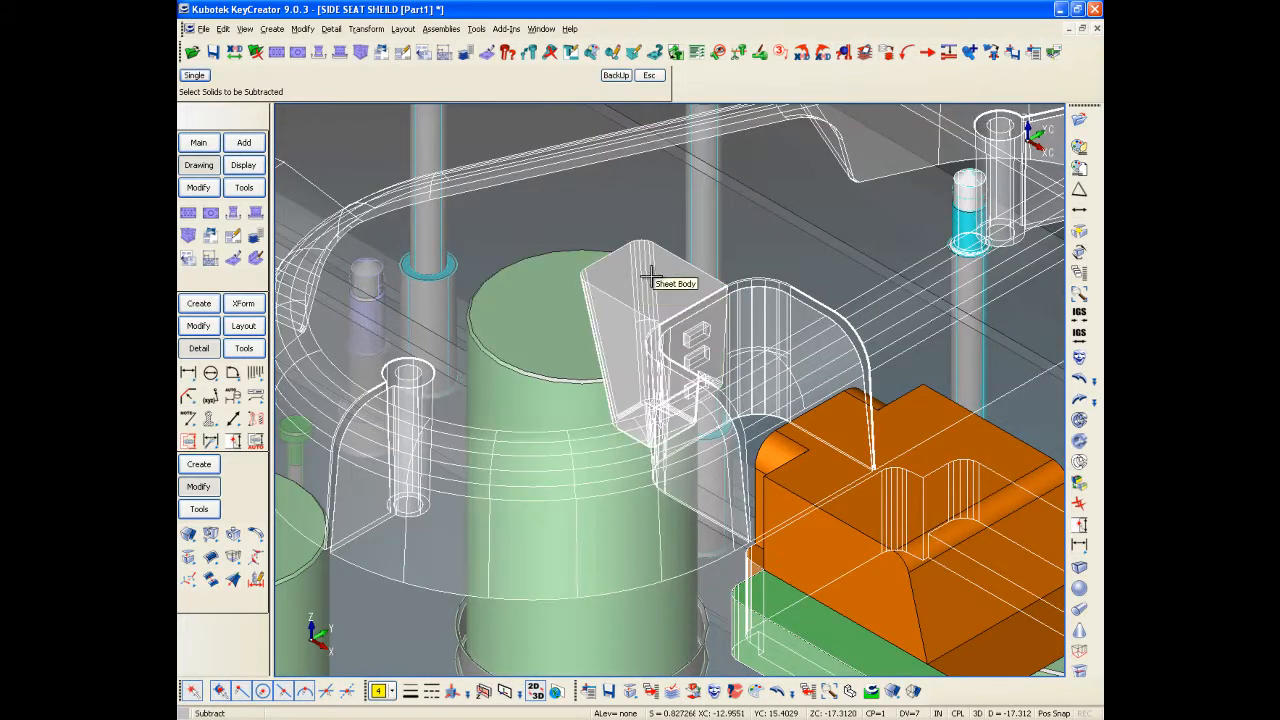
pyautogui.click(650, 275)
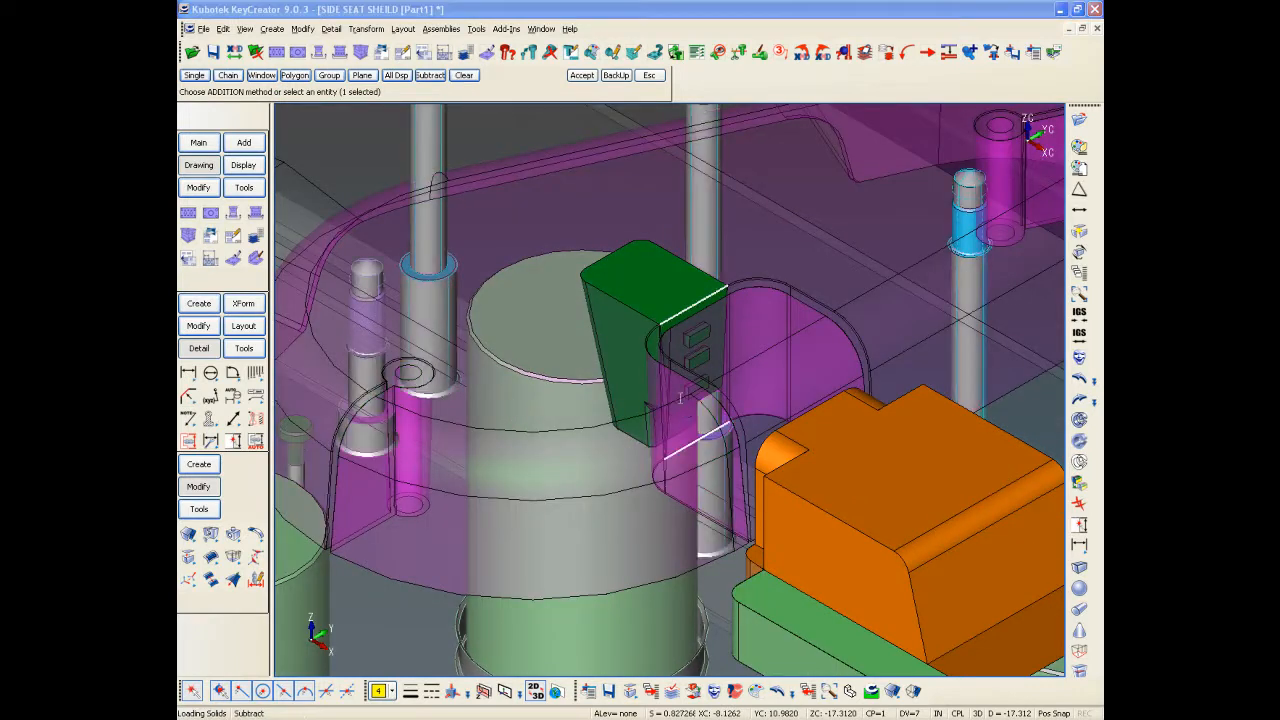
pyautogui.click(711, 409)
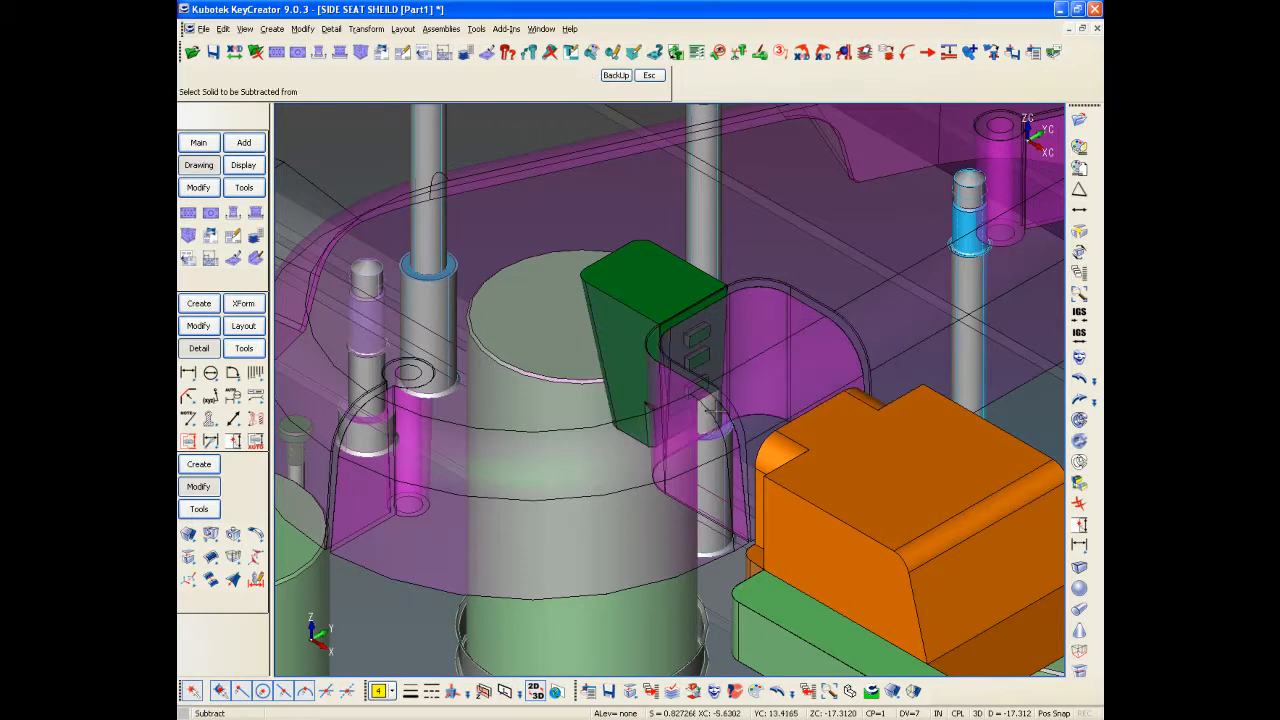
# Create level 5000 and make it the active level.
pyautogui.scroll(-2, 715, 411)
pyautogui.scroll(-1, 711, 408)
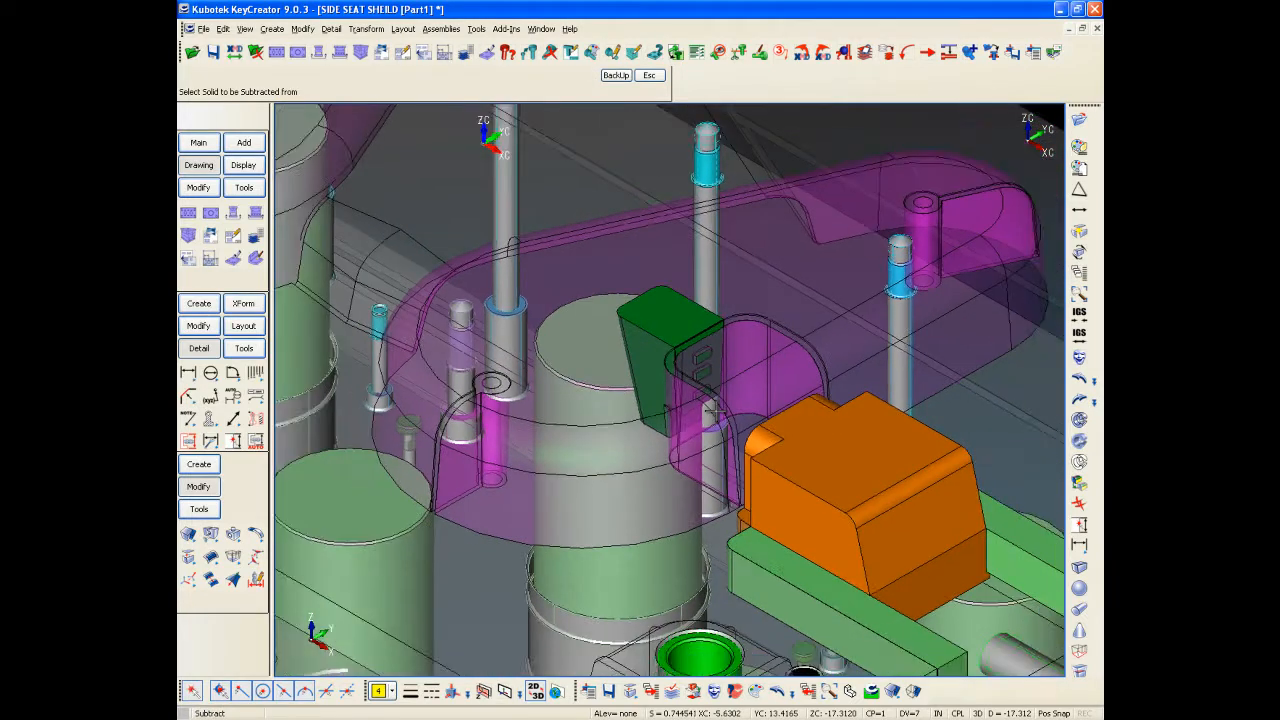
pyautogui.scroll(-1, 711, 410)
pyautogui.scroll(-3, 715, 411)
pyautogui.click(782, 691)
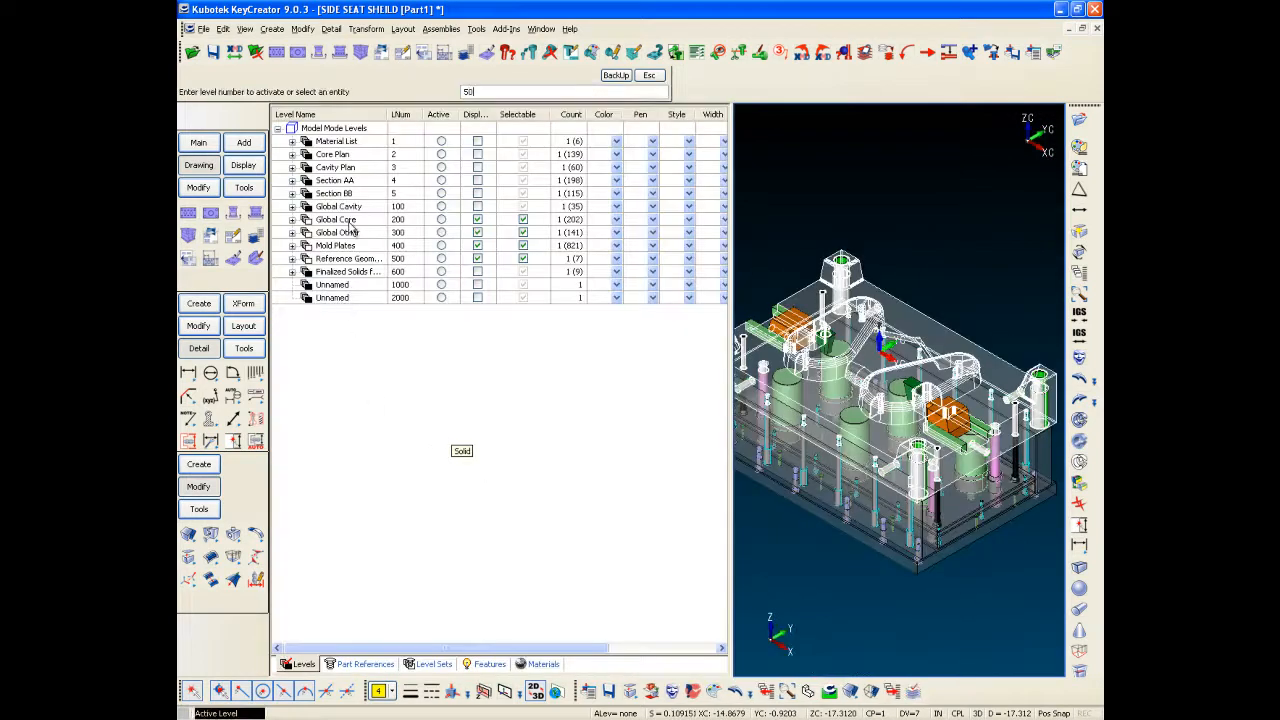
pyautogui.press('Return')
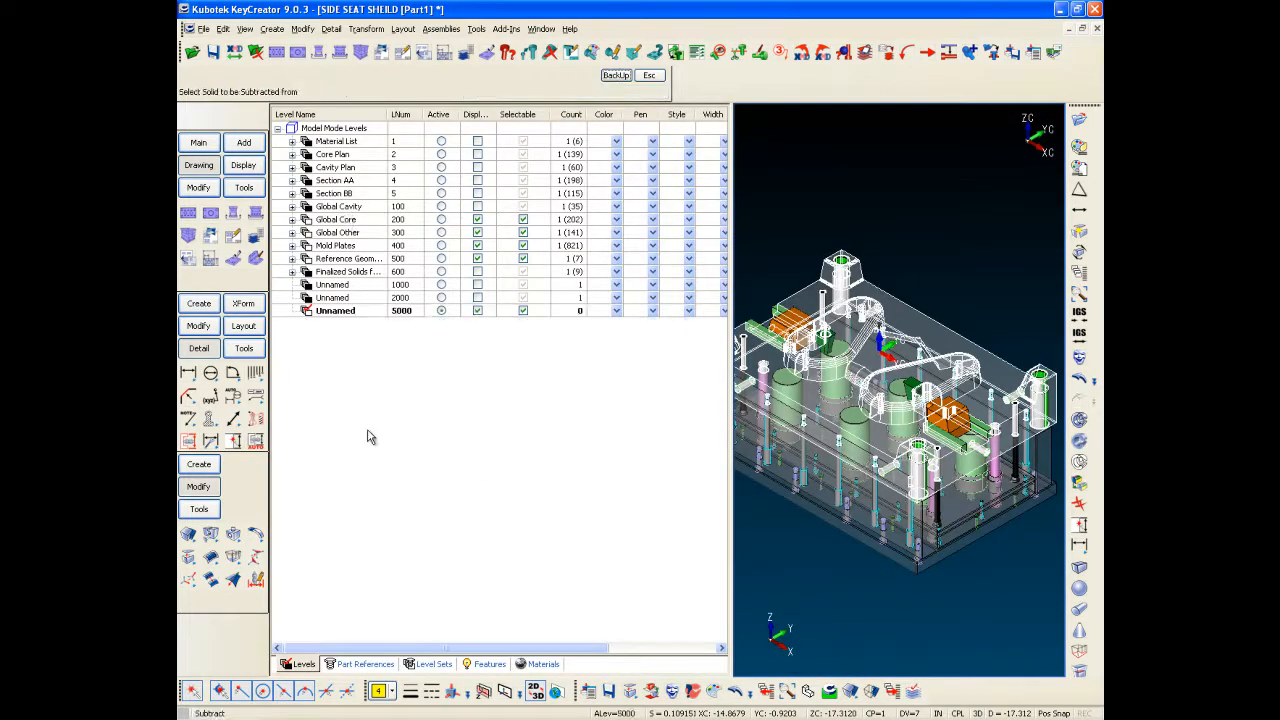
# Copy the two green insert blocks to level 5000 and show them on their own.
pyautogui.rightClick(343, 313)
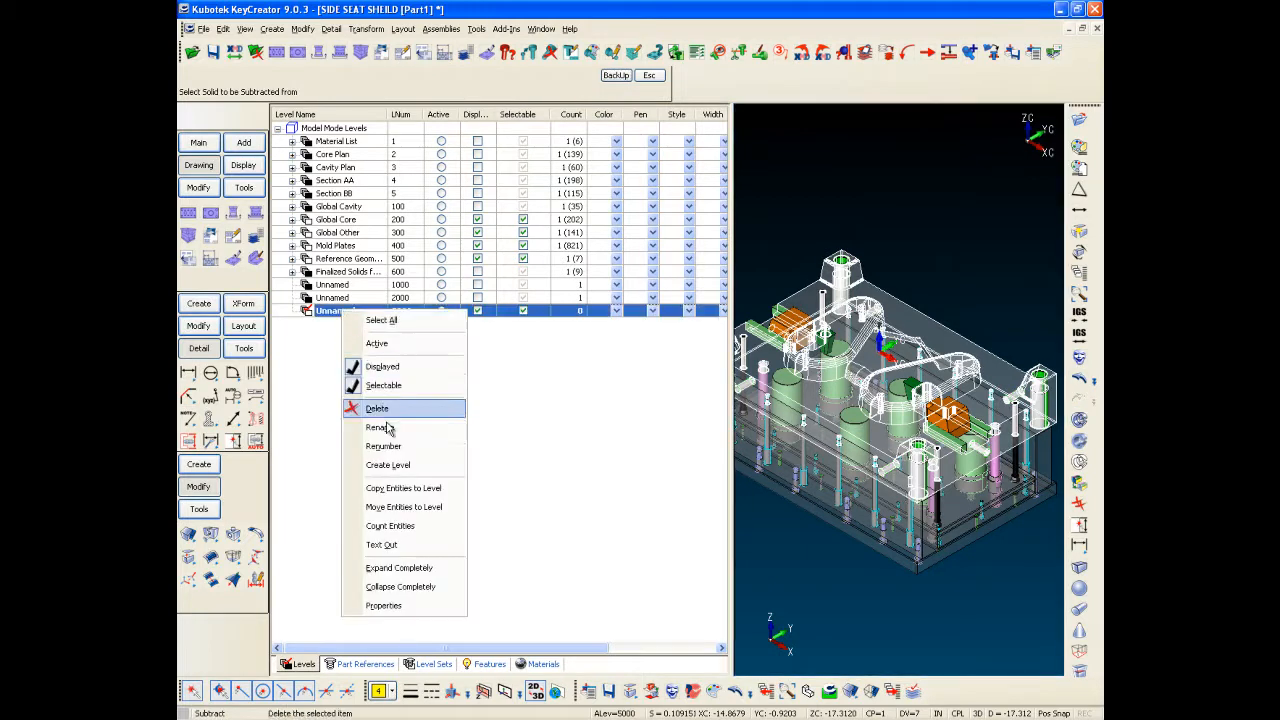
pyautogui.click(395, 494)
pyautogui.click(803, 312)
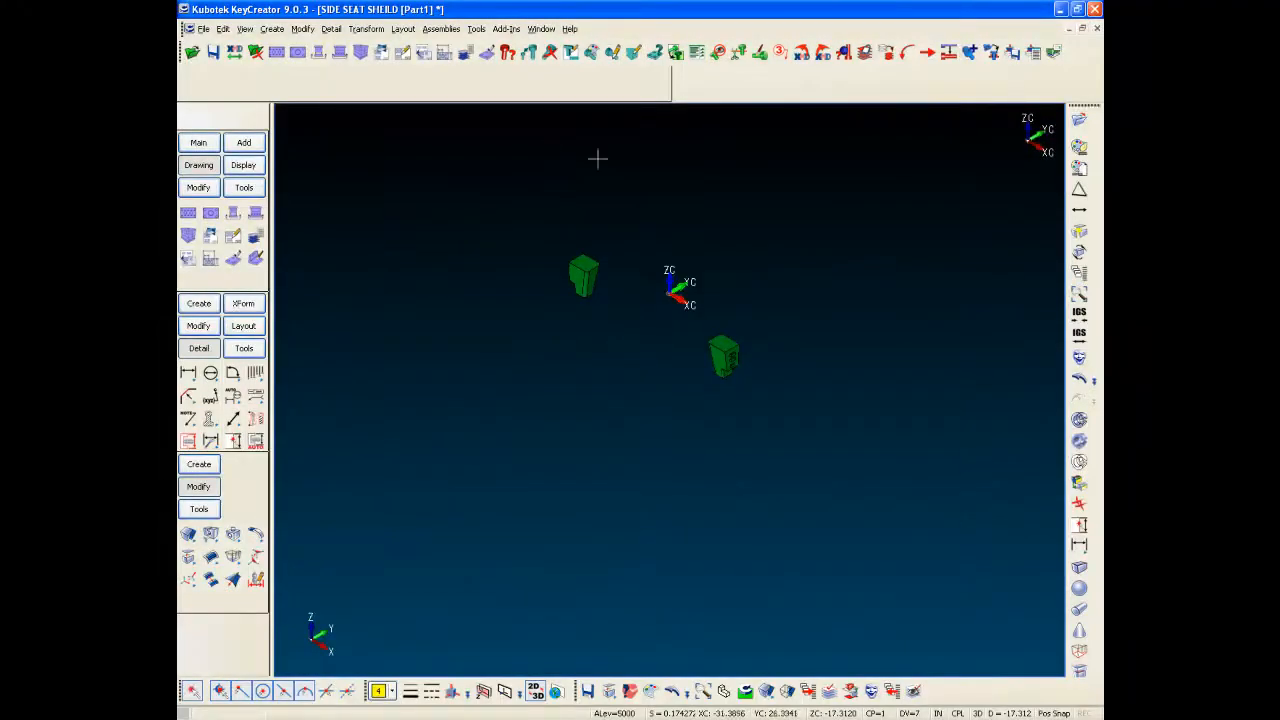
# Remove the three small raised rectangular features from the stepped face of the front green block with Remove Features.
pyautogui.moveTo(695, 380); pyautogui.dragTo(774, 317)
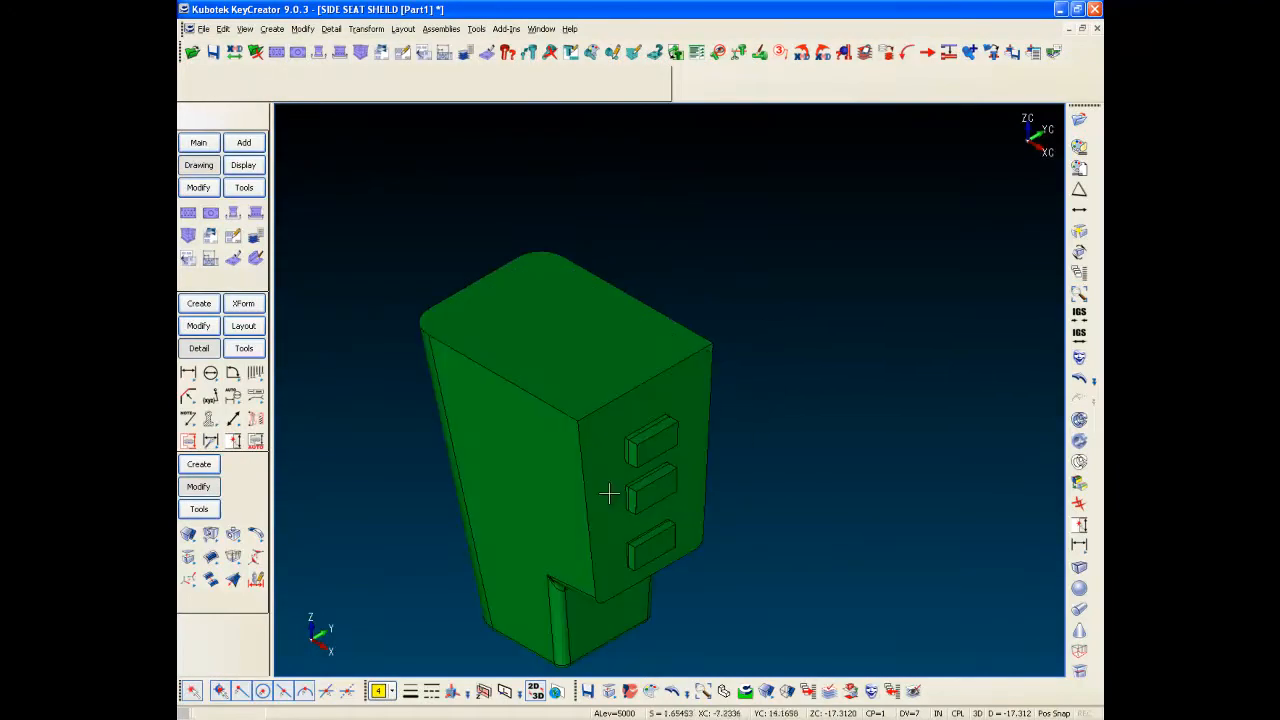
pyautogui.click(1080, 252)
pyautogui.moveTo(651, 497); pyautogui.dragTo(583, 480)
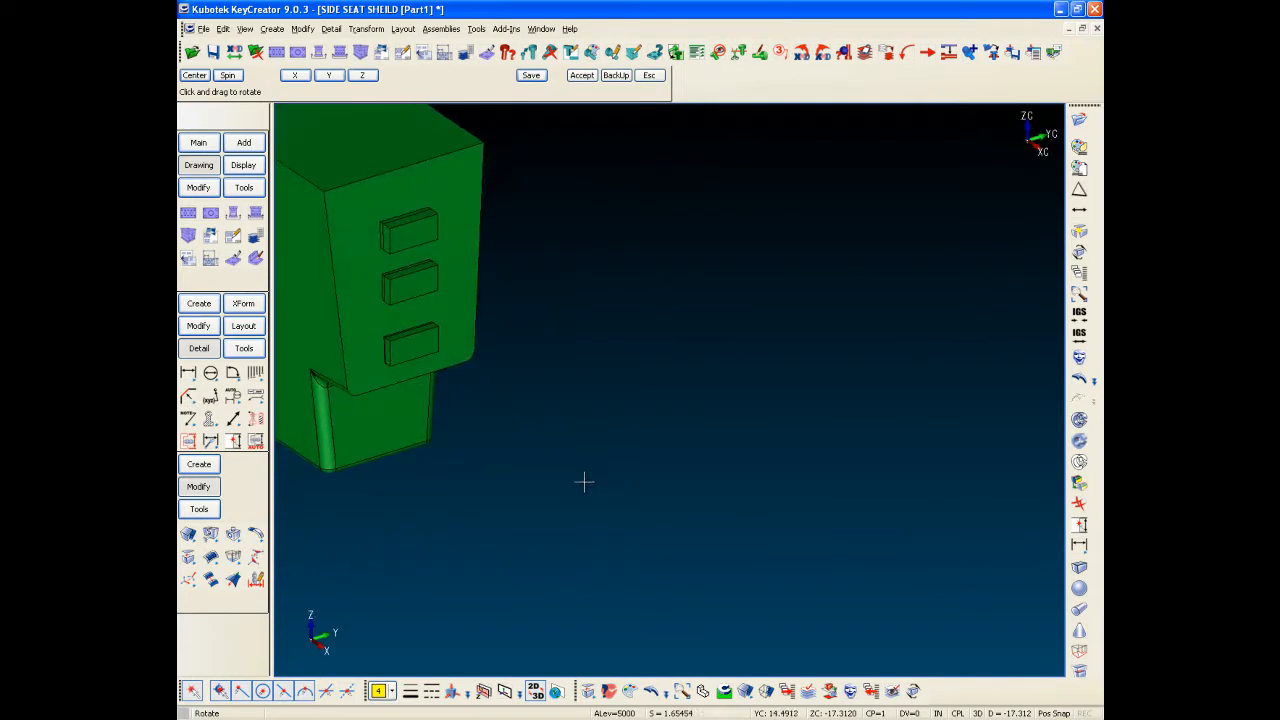
pyautogui.click(192, 77)
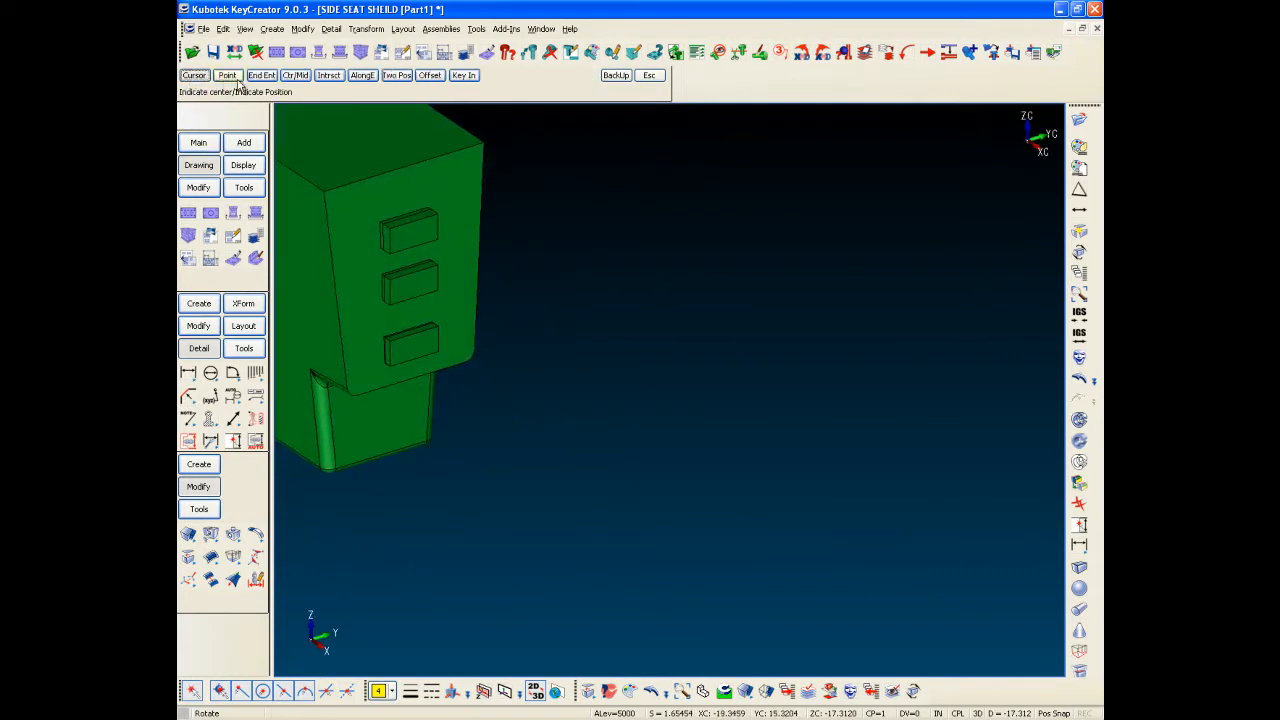
pyautogui.click(347, 397)
pyautogui.moveTo(743, 370); pyautogui.dragTo(672, 362)
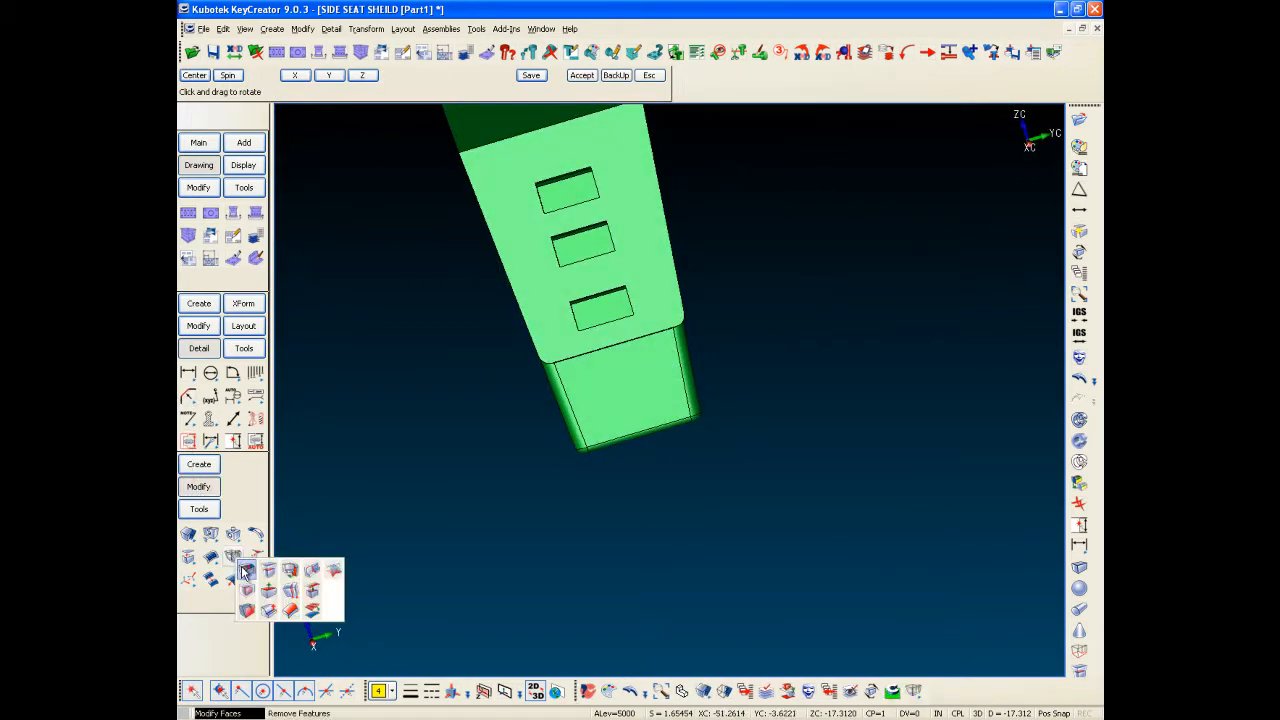
pyautogui.click(234, 558)
pyautogui.click(295, 76)
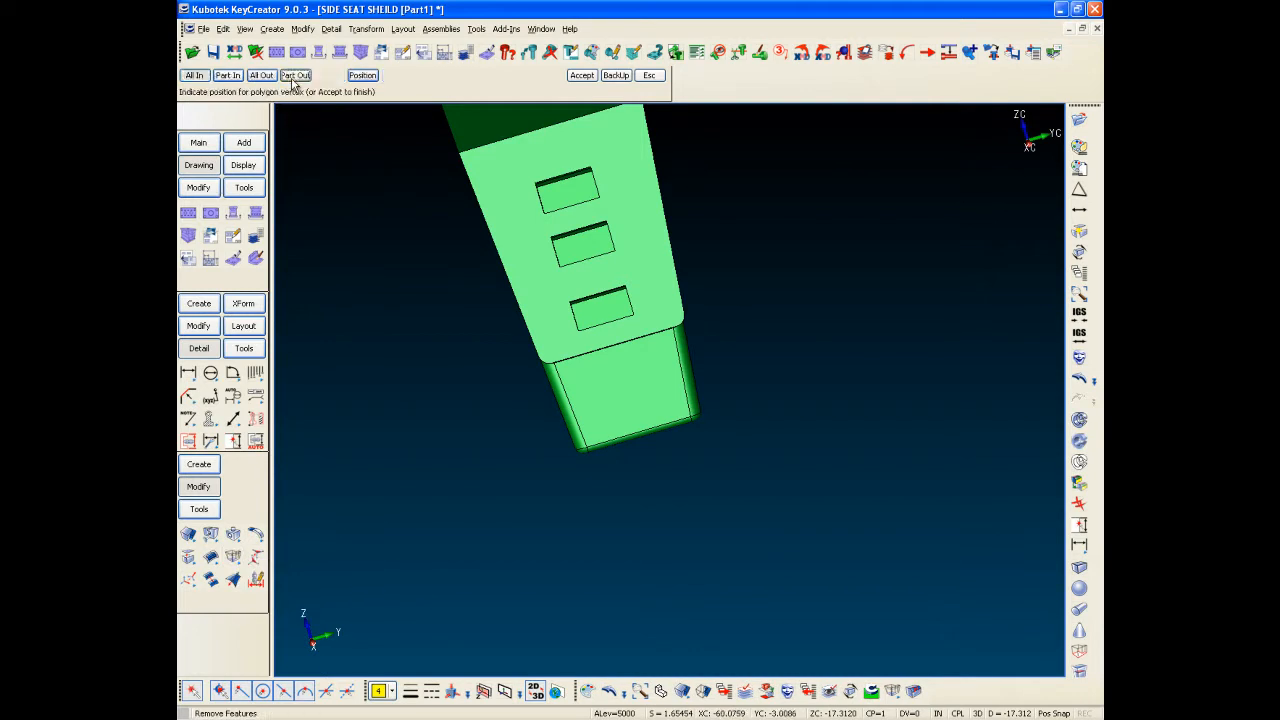
pyautogui.click(598, 161)
pyautogui.click(574, 336)
pyautogui.click(514, 189)
pyautogui.middleClick(531, 194)
pyautogui.middleClick(583, 238)
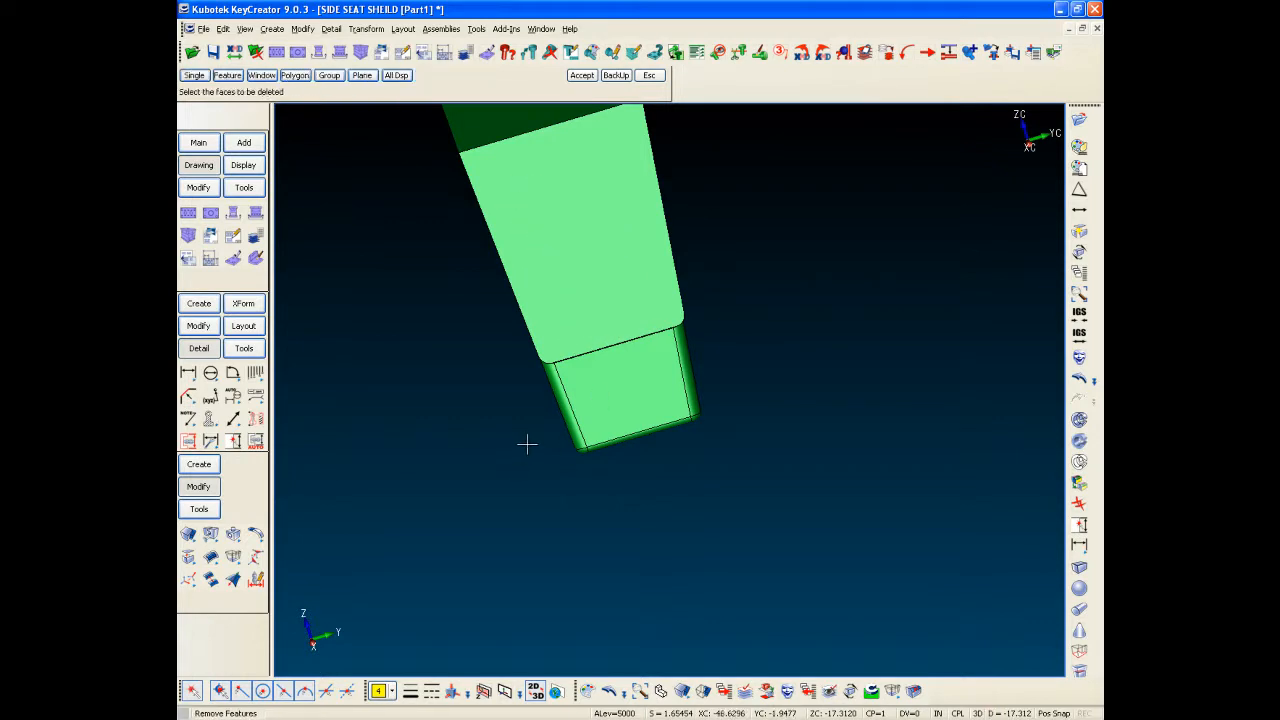
# Remove the three raised rectangular features from the matching face of the other green block.
pyautogui.hotkey('alt', 'a')
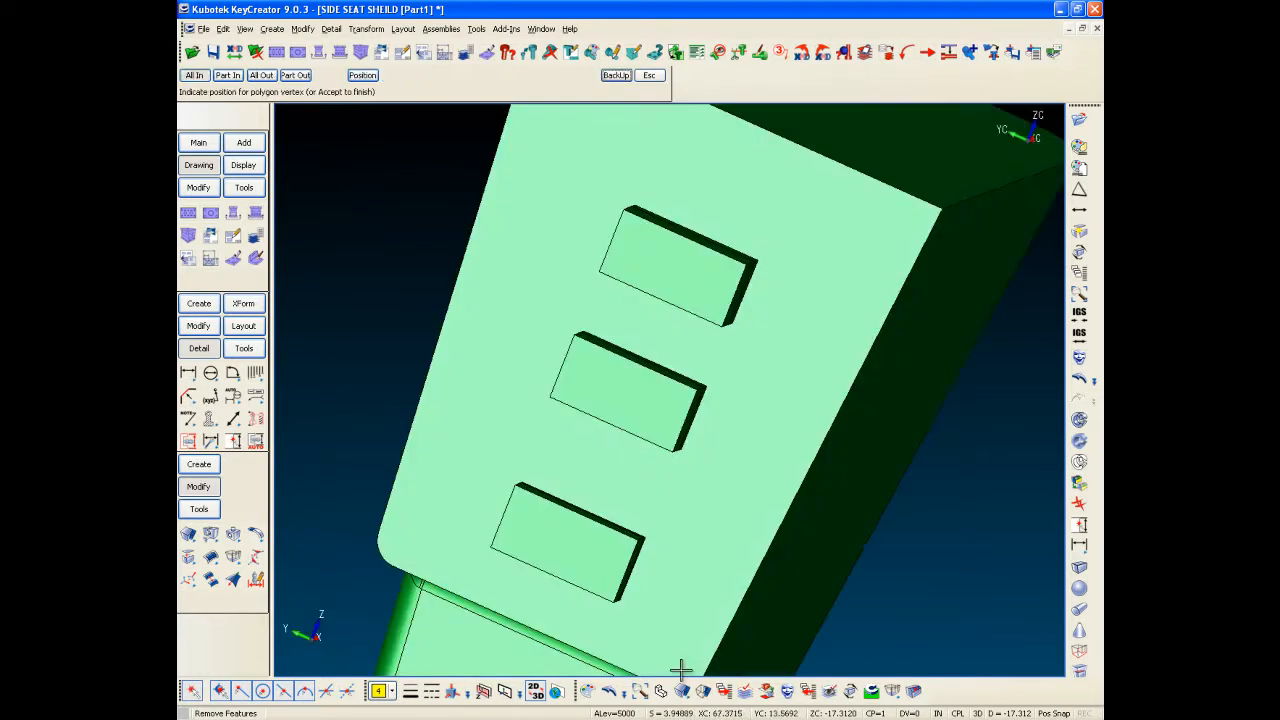
pyautogui.click(638, 618)
pyautogui.click(778, 257)
pyautogui.click(657, 191)
pyautogui.middleClick(657, 191)
pyautogui.middleClick(843, 506)
# Show only the core block with its holes in display view 7, together with the simplified blocks on level 5000.
pyautogui.hotkey('alt', 'v')
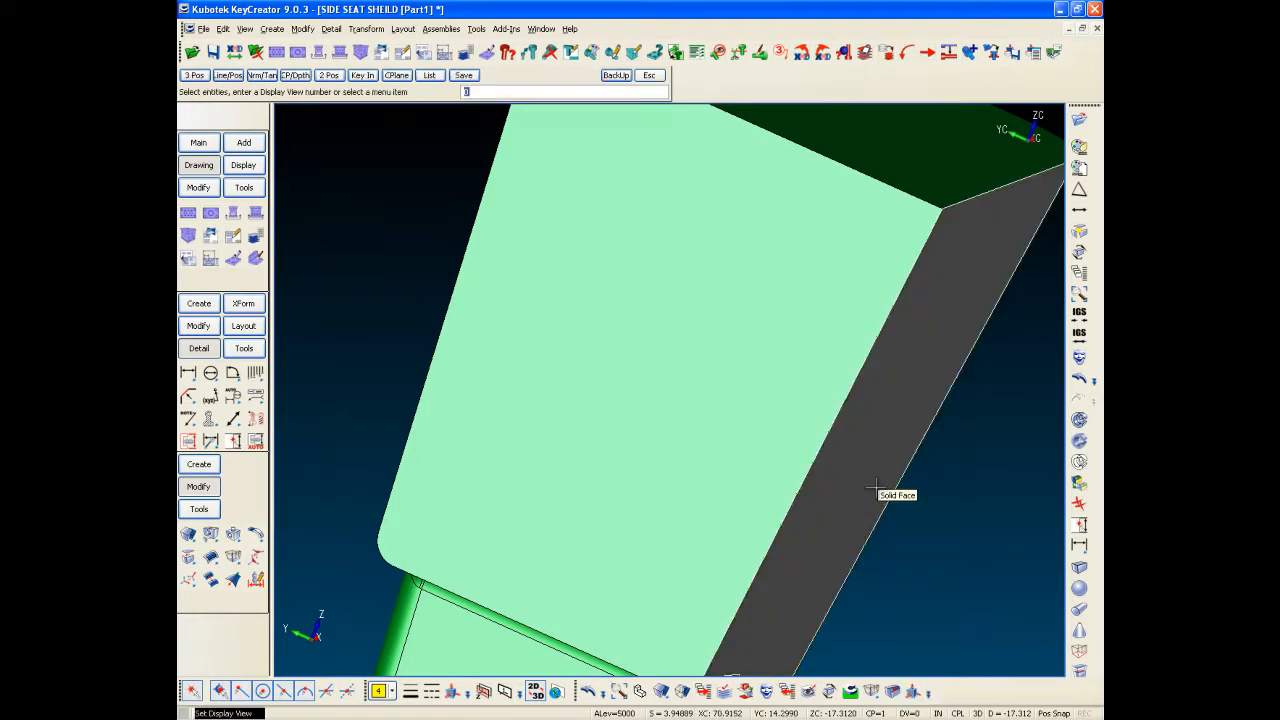
pyautogui.write('7')
pyautogui.press('Return')
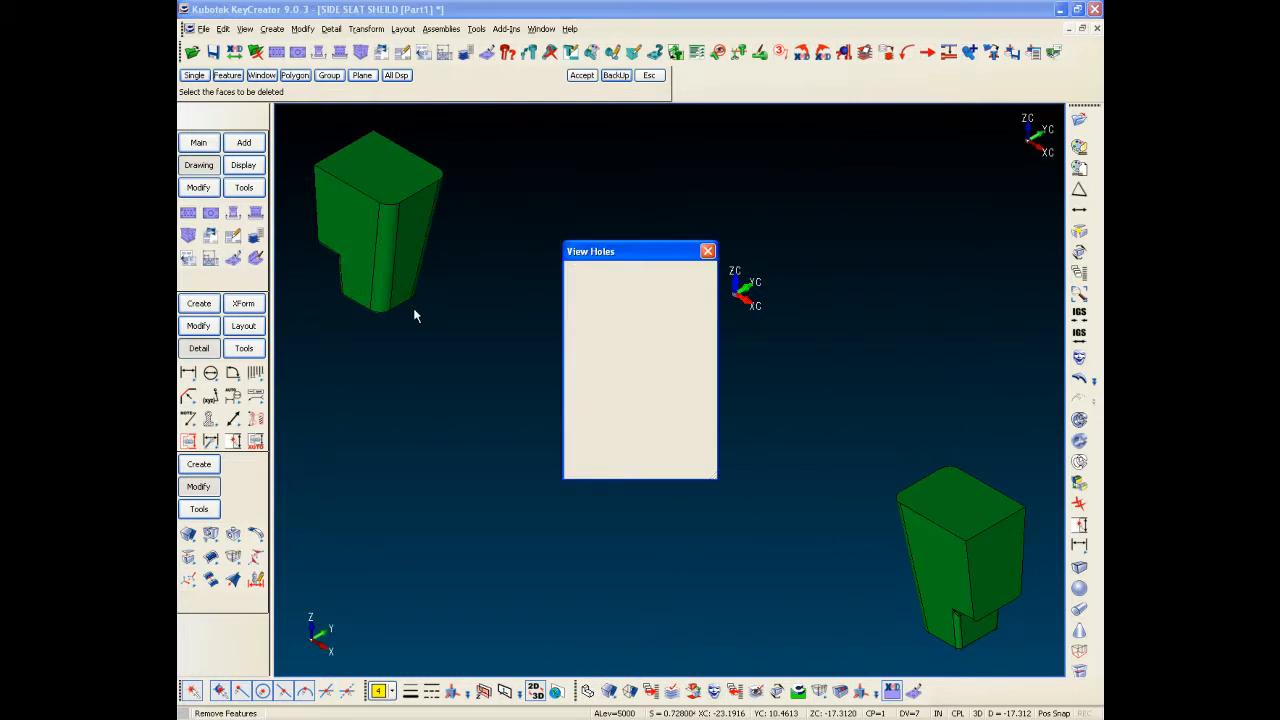
pyautogui.click(600, 306)
pyautogui.press('Return')
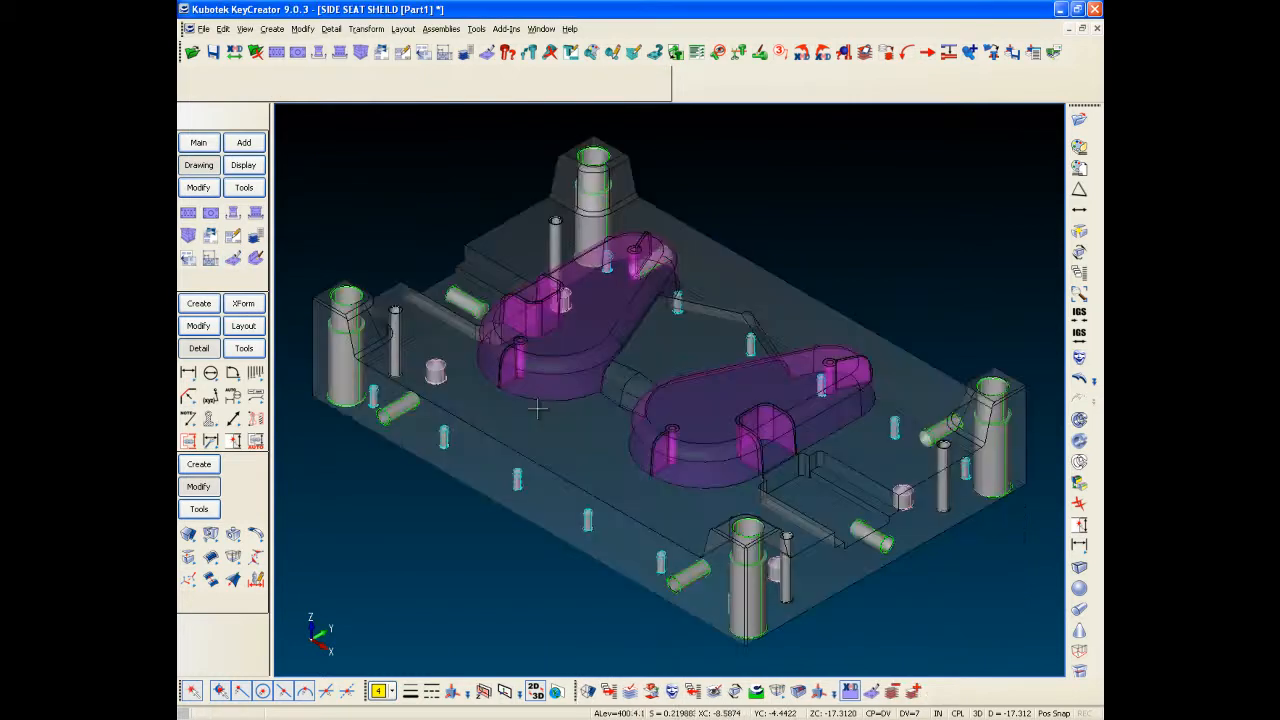
pyautogui.hotkey('alt', 'n')
pyautogui.write('50')
pyautogui.press('Return')
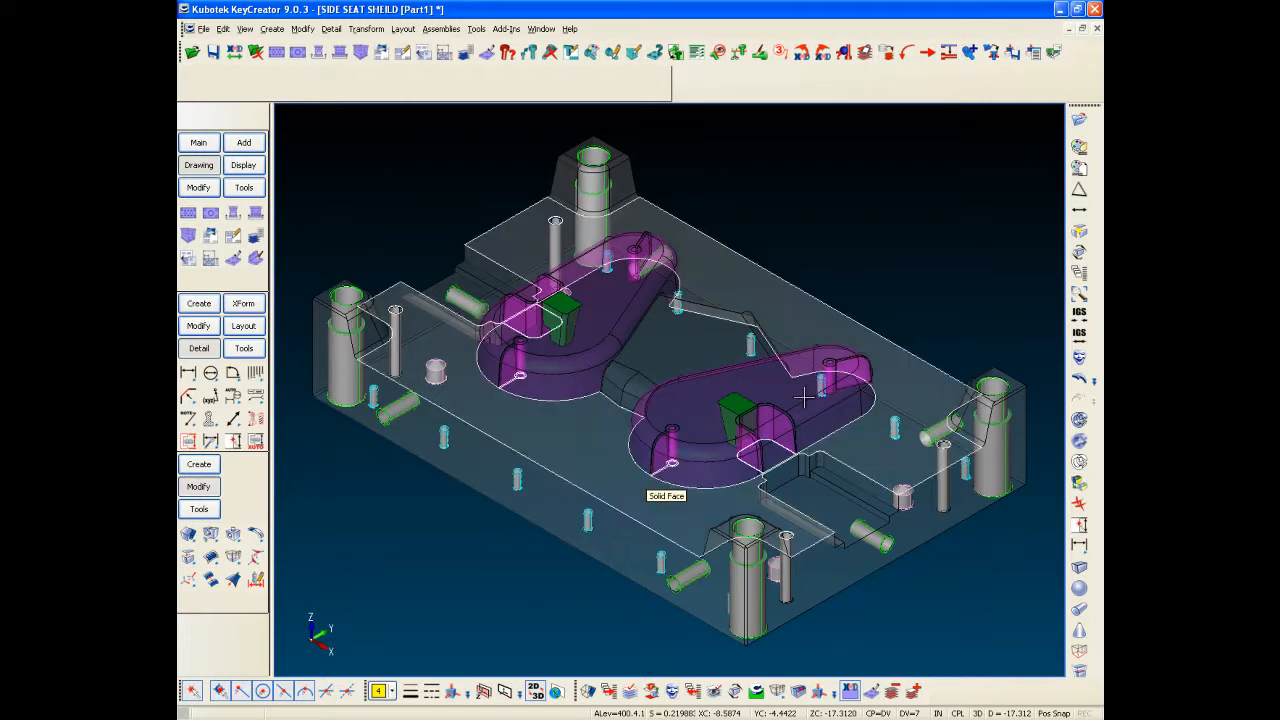
# Subtract the front simplified green block from the core block.
pyautogui.hotkey('alt', 'w')
pyautogui.click(666, 489)
pyautogui.click(812, 391)
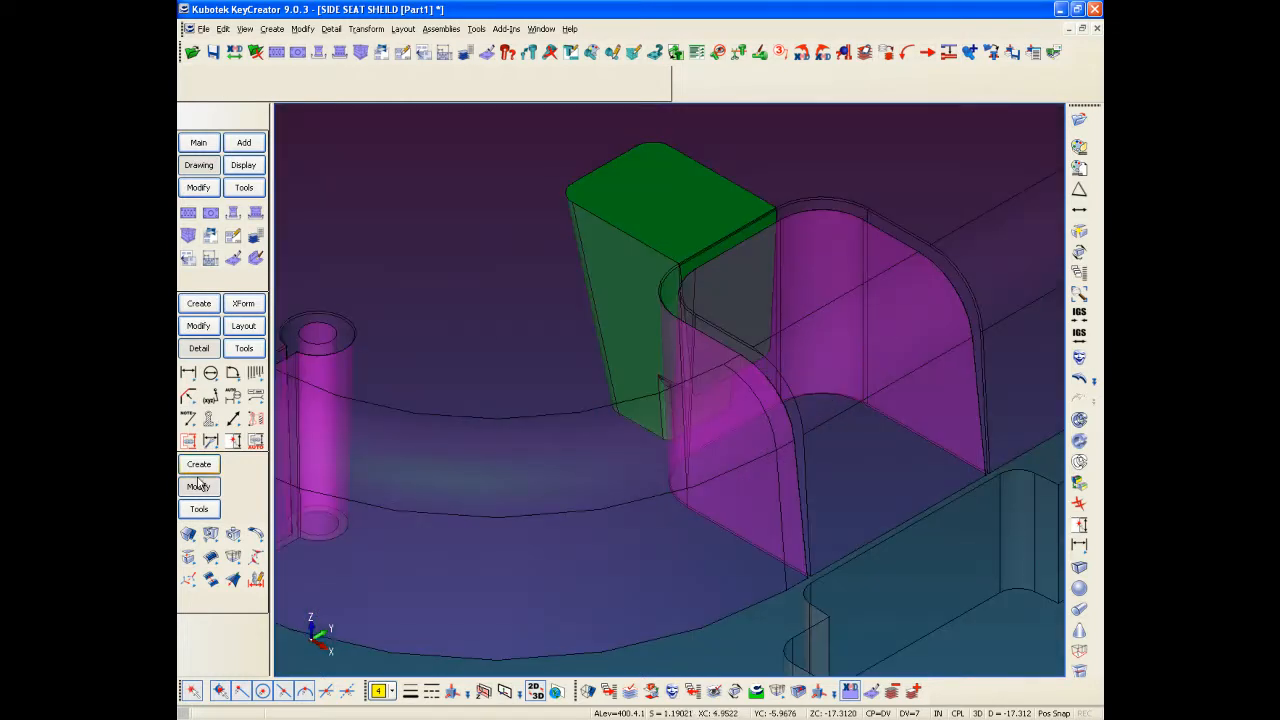
pyautogui.moveTo(188, 535); pyautogui.dragTo(198, 568)
pyautogui.click(390, 214)
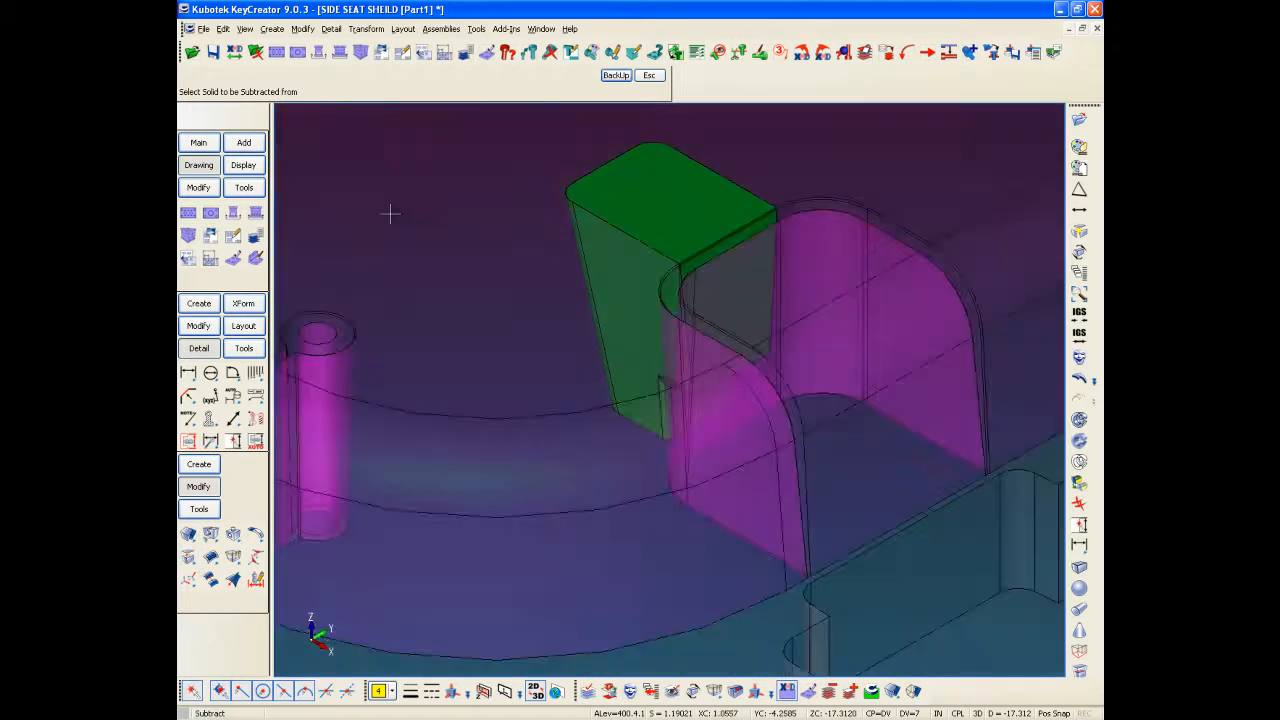
pyautogui.click(607, 206)
pyautogui.middleClick(471, 234)
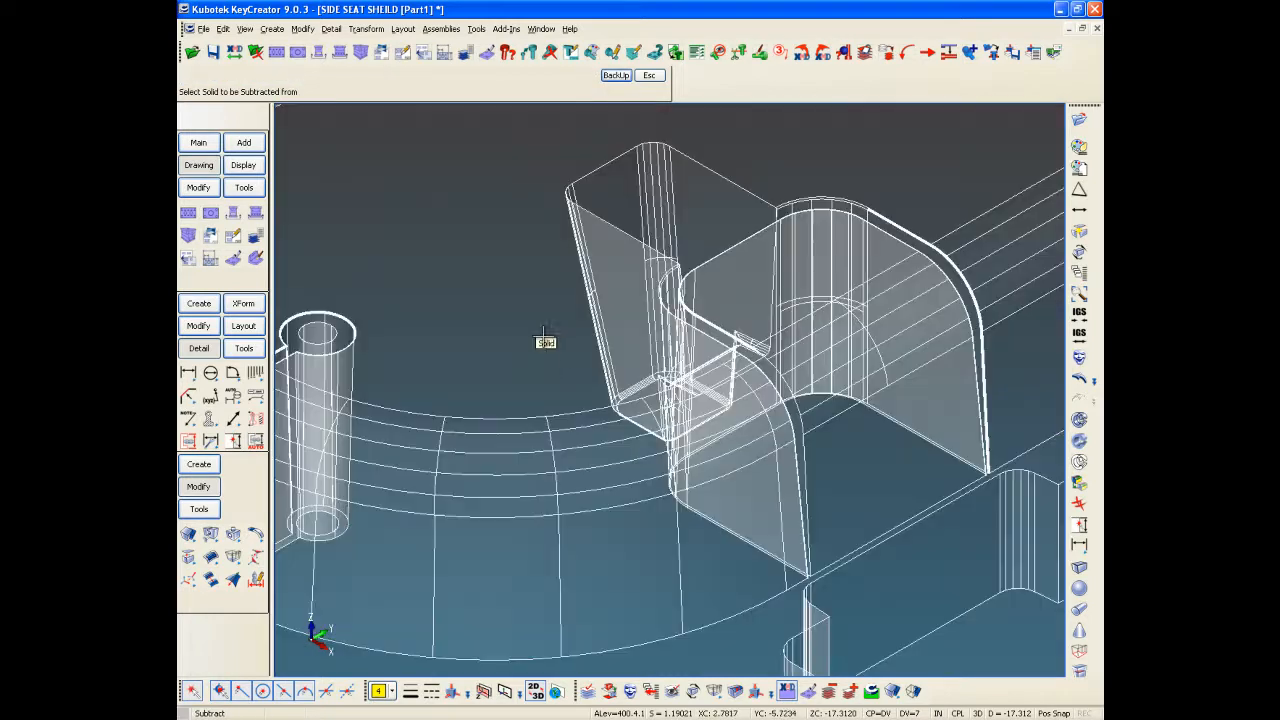
# Subtract the rear simplified green block from the core block as well.
pyautogui.hotkey('alt', 'a')
pyautogui.hotkey('alt', 'b')
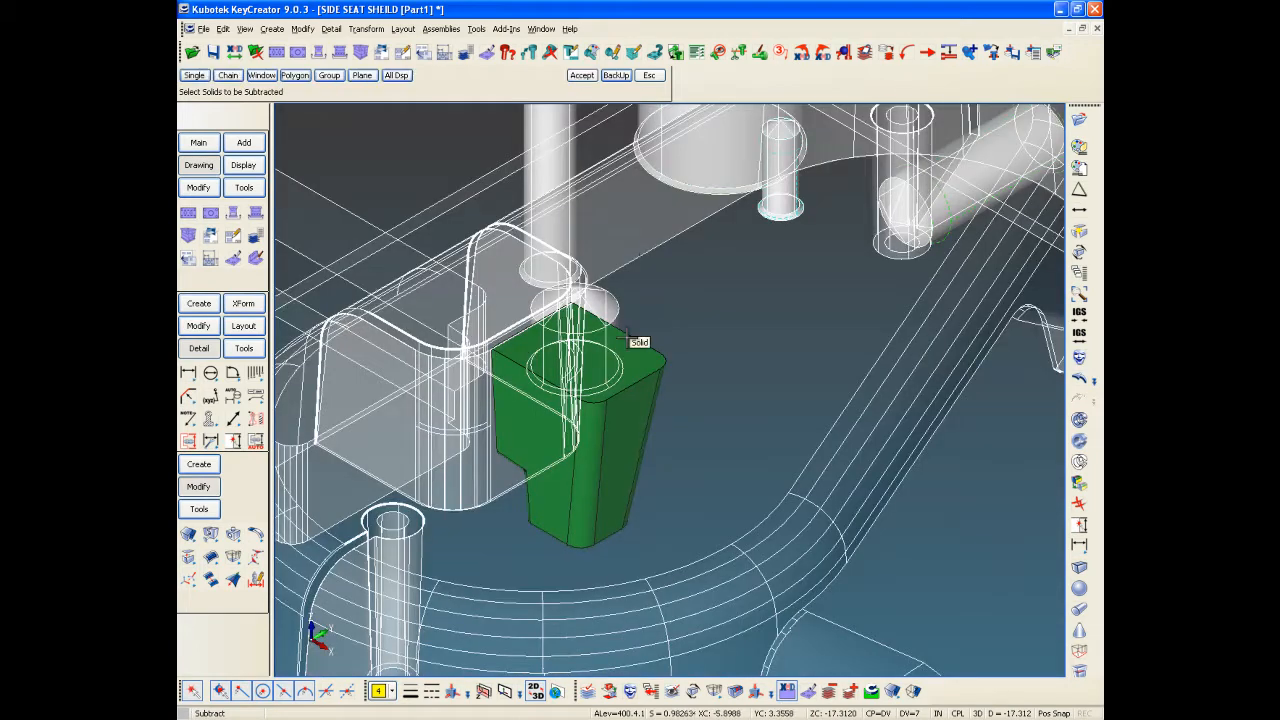
pyautogui.click(626, 344)
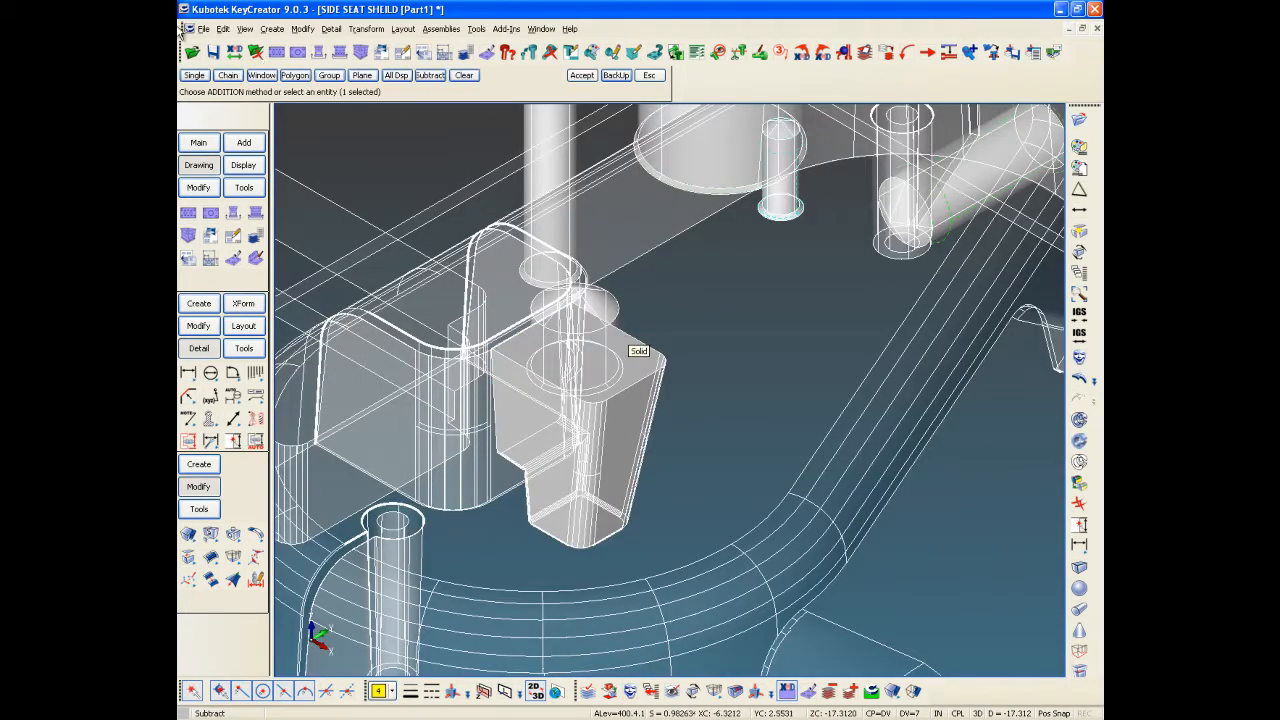
pyautogui.press('Return')
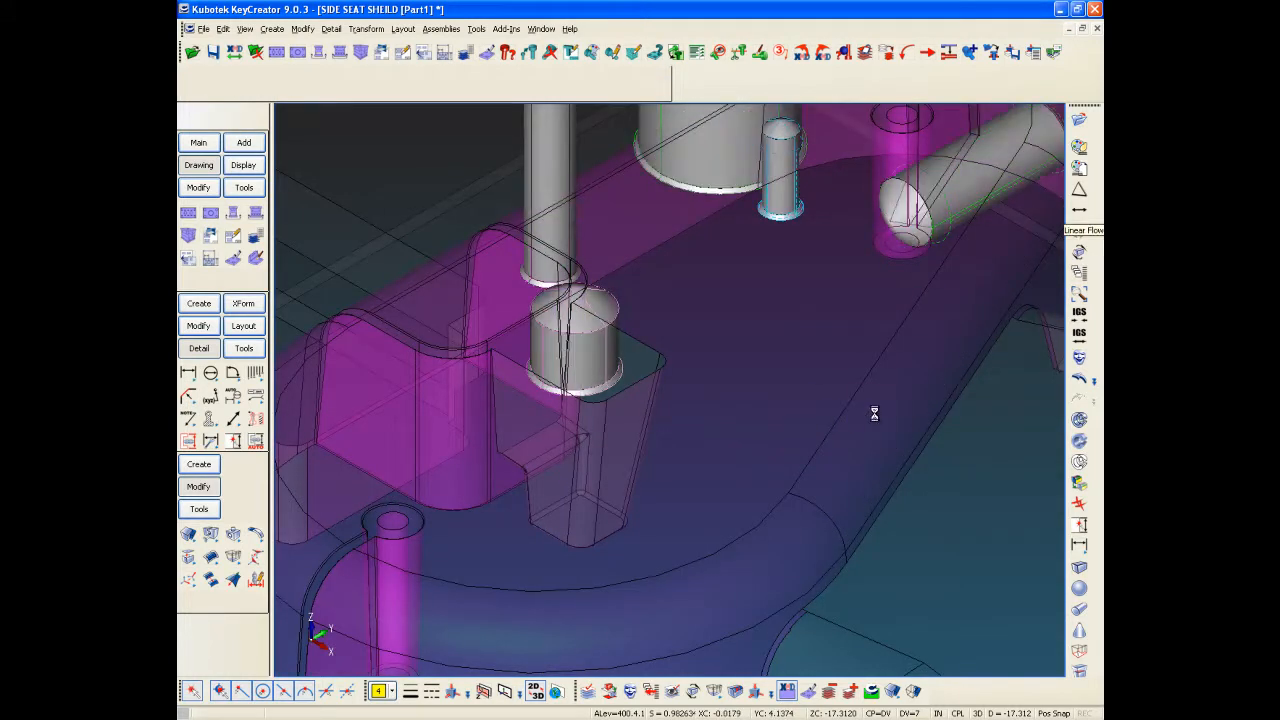
# Show only the ejector plate with its holes and orient it to display view 1.
pyautogui.hotkey('alt', 'a')
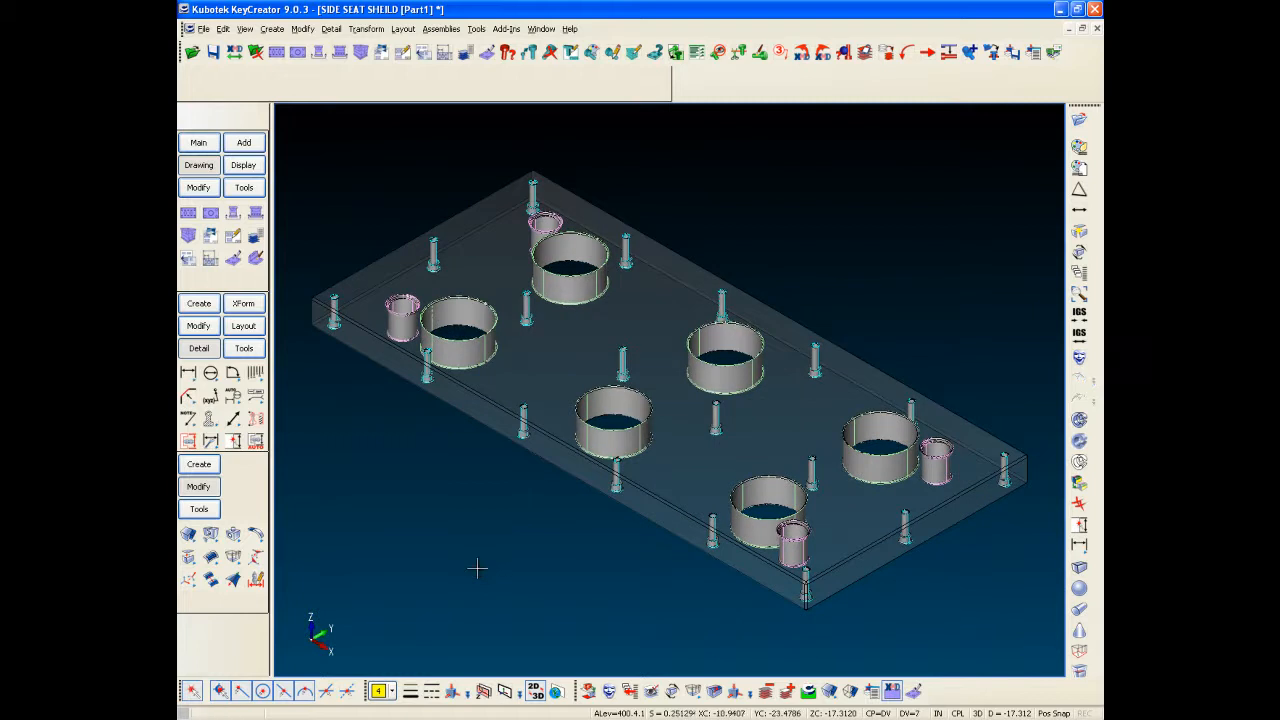
pyautogui.hotkey('alt', 'v')
pyautogui.write('1')
pyautogui.press('Return')
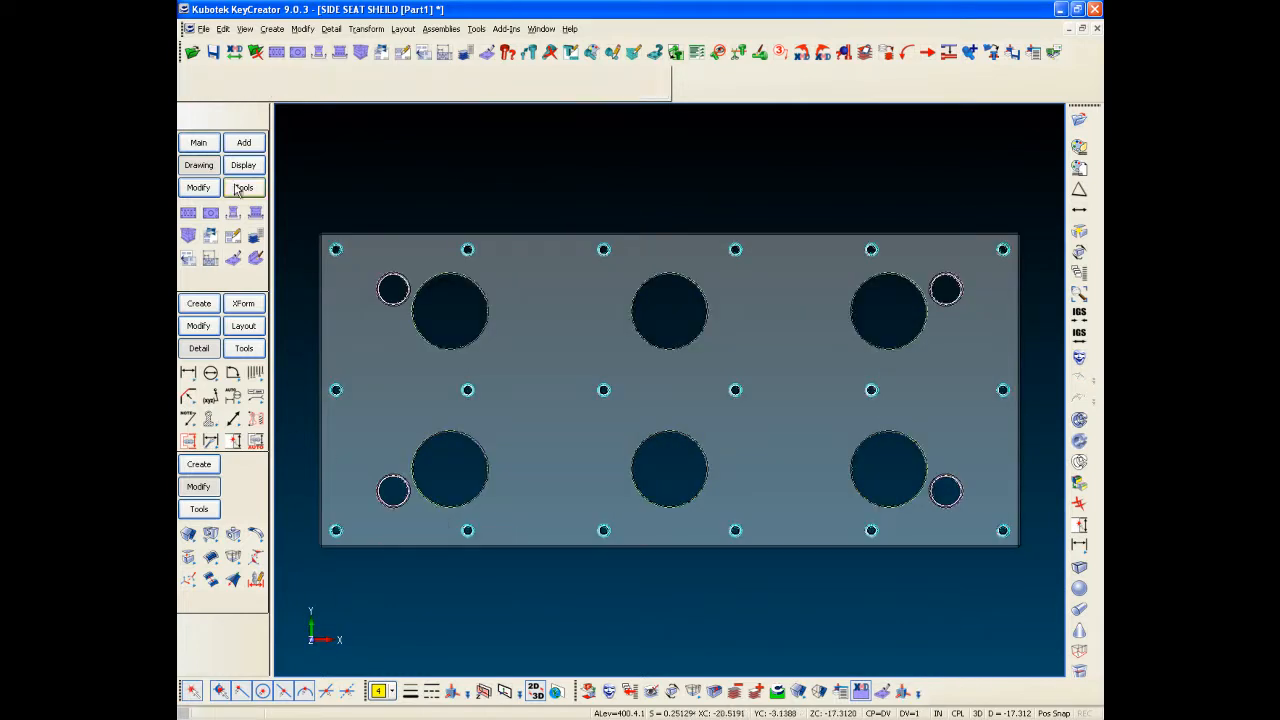
# Add a two-corner pocket about 4.2 by 7.1, 1 deep with 0.5 corners, between the lower-left and lower-middle large holes from the ejector plate's far side.
pyautogui.click(243, 143)
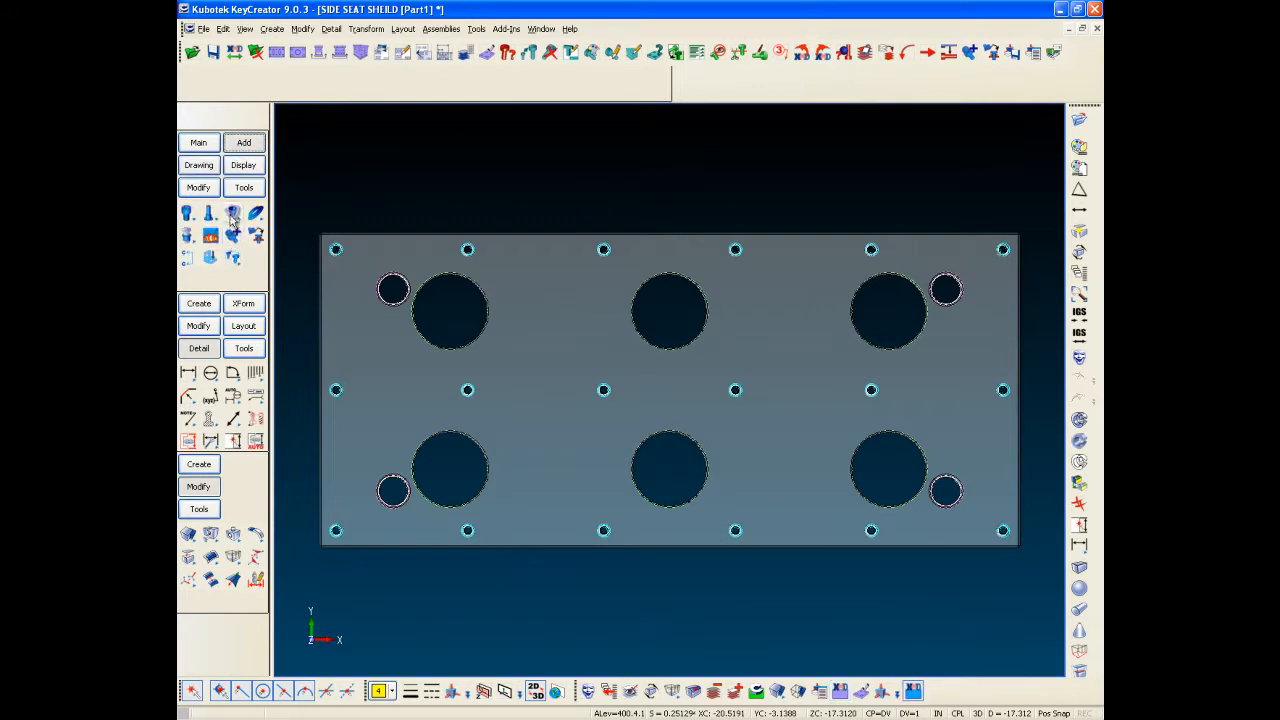
pyautogui.click(234, 214)
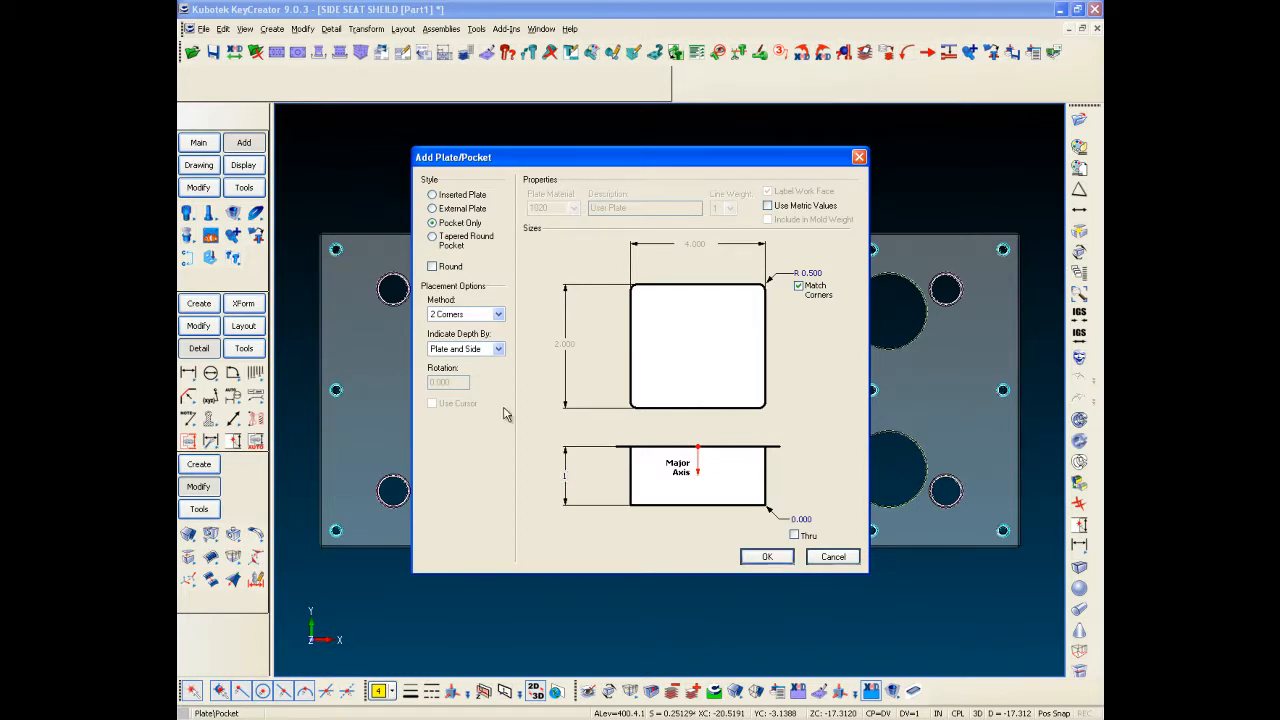
pyautogui.click(758, 556)
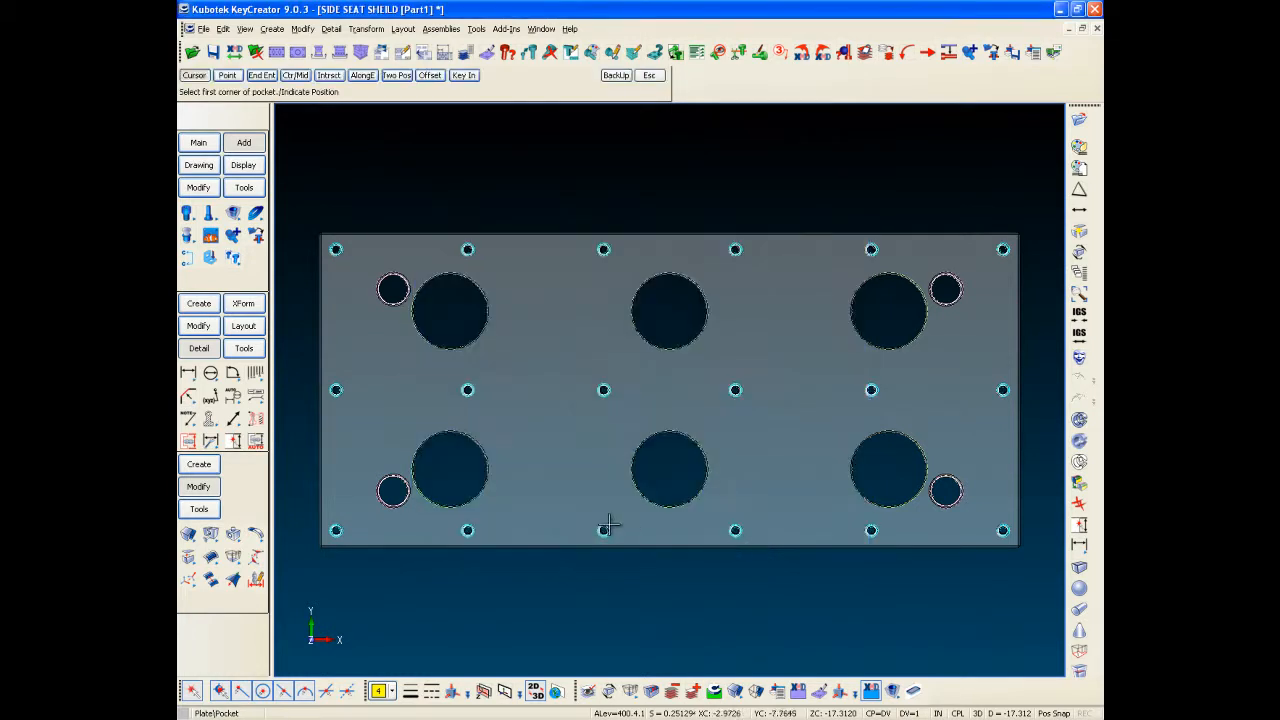
pyautogui.click(503, 530)
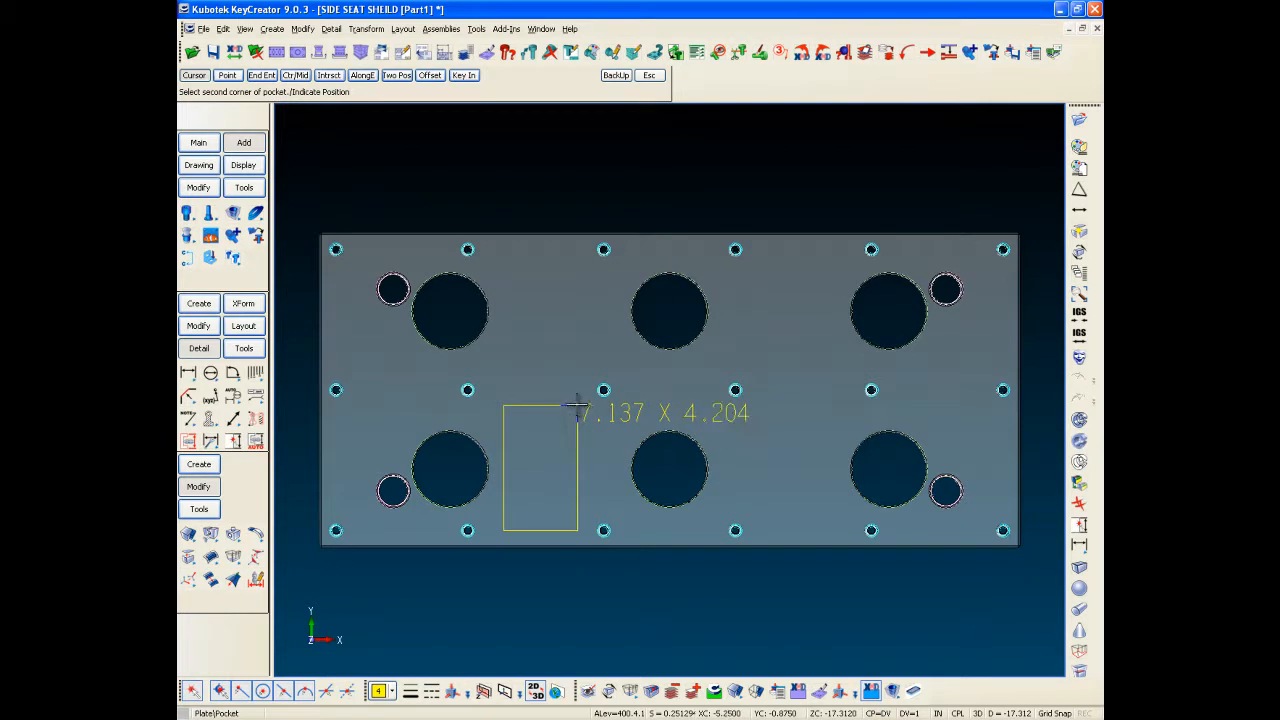
pyautogui.click(578, 406)
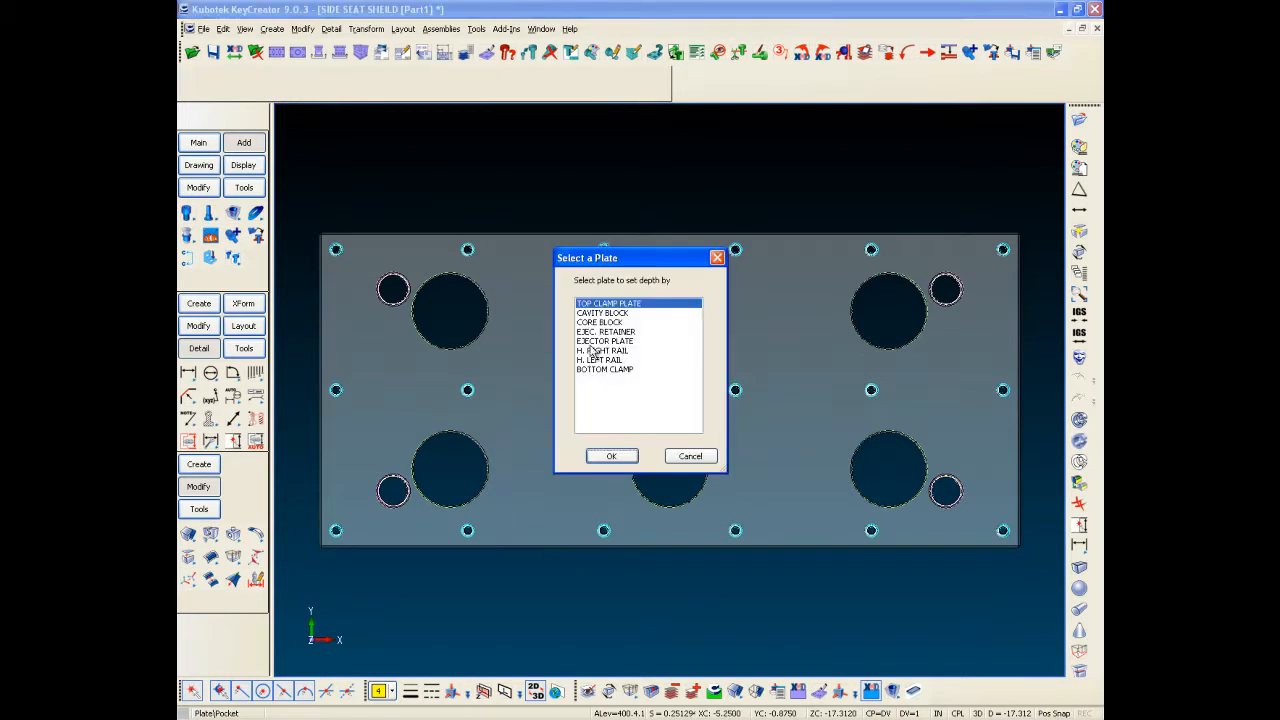
pyautogui.doubleClick(592, 343)
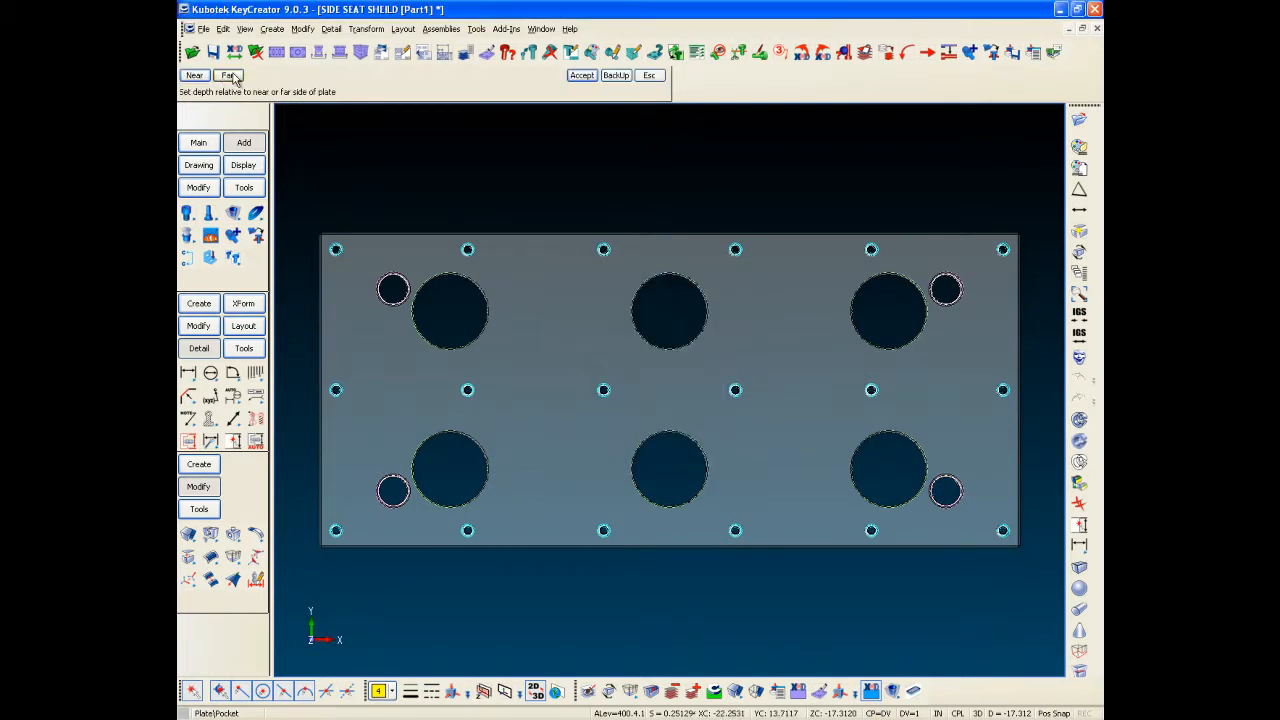
pyautogui.click(231, 77)
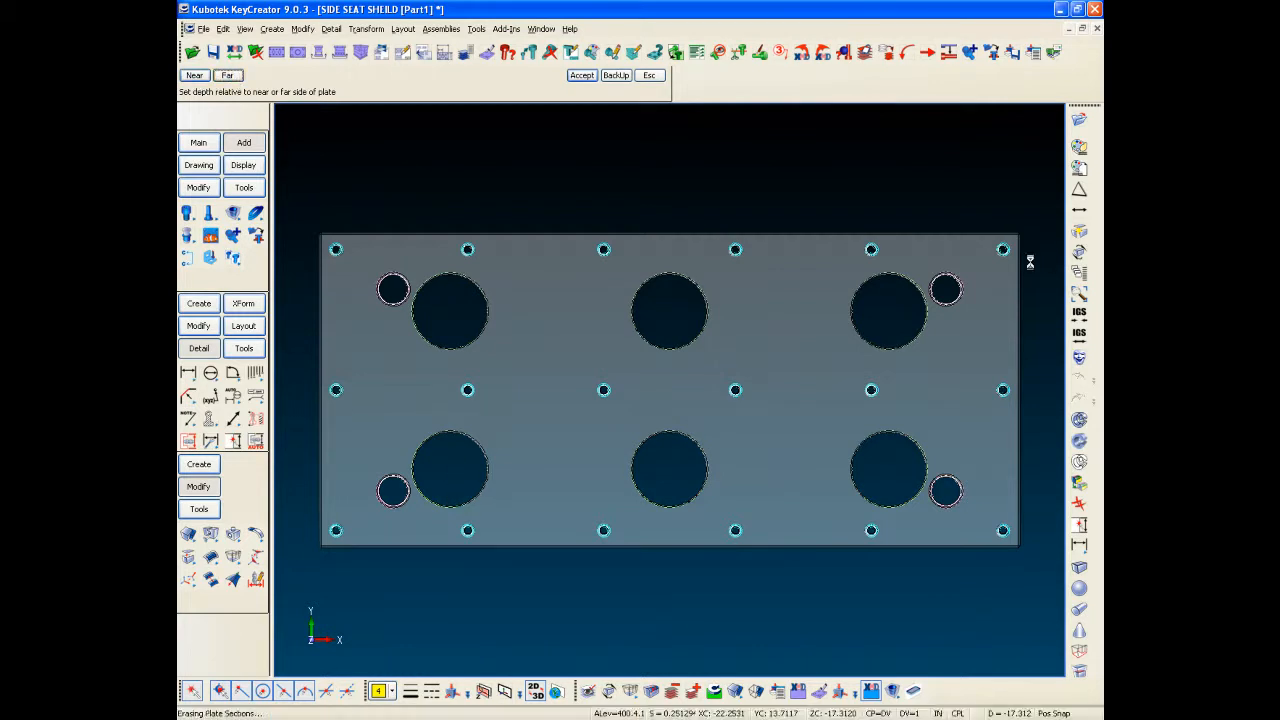
pyautogui.click(555, 517)
pyautogui.moveTo(514, 528)
pyautogui.mouseDown()
pyautogui.moveTo(503, 426)
pyautogui.moveTo(483, 383)
pyautogui.moveTo(569, 380)
pyautogui.moveTo(480, 511)
pyautogui.moveTo(497, 514)
pyautogui.mouseUp()
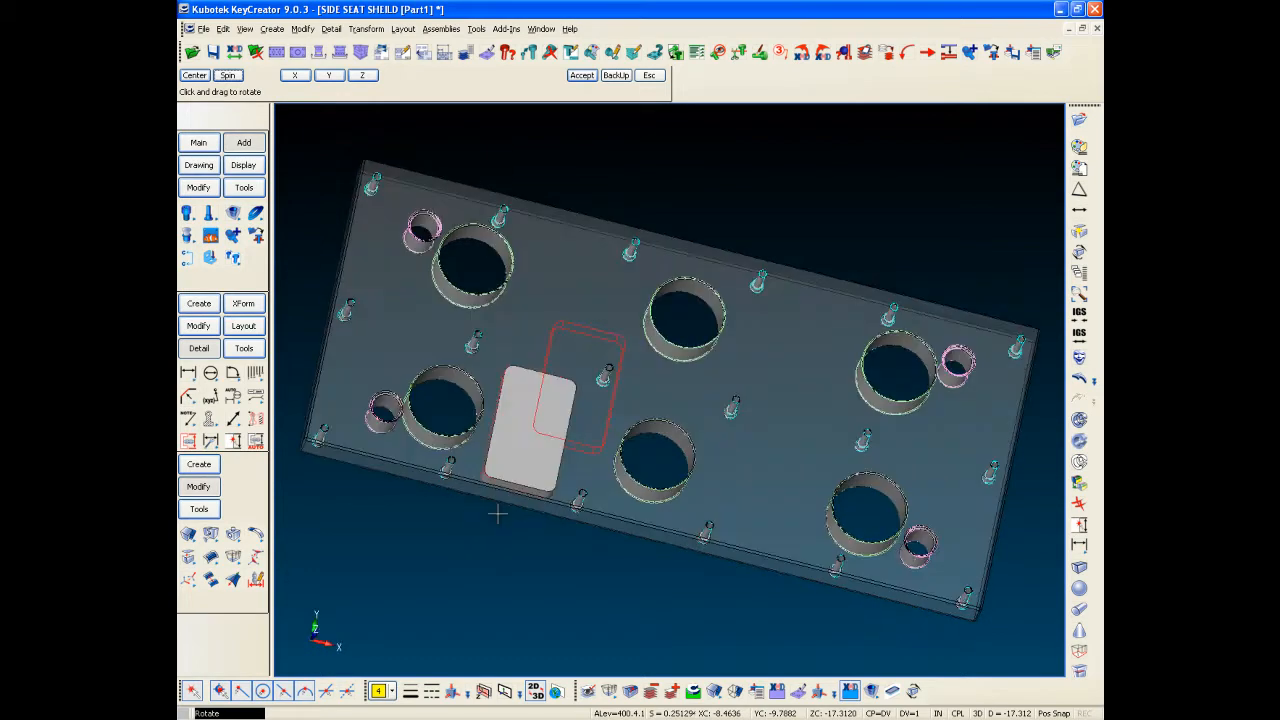
pyautogui.press('Escape')
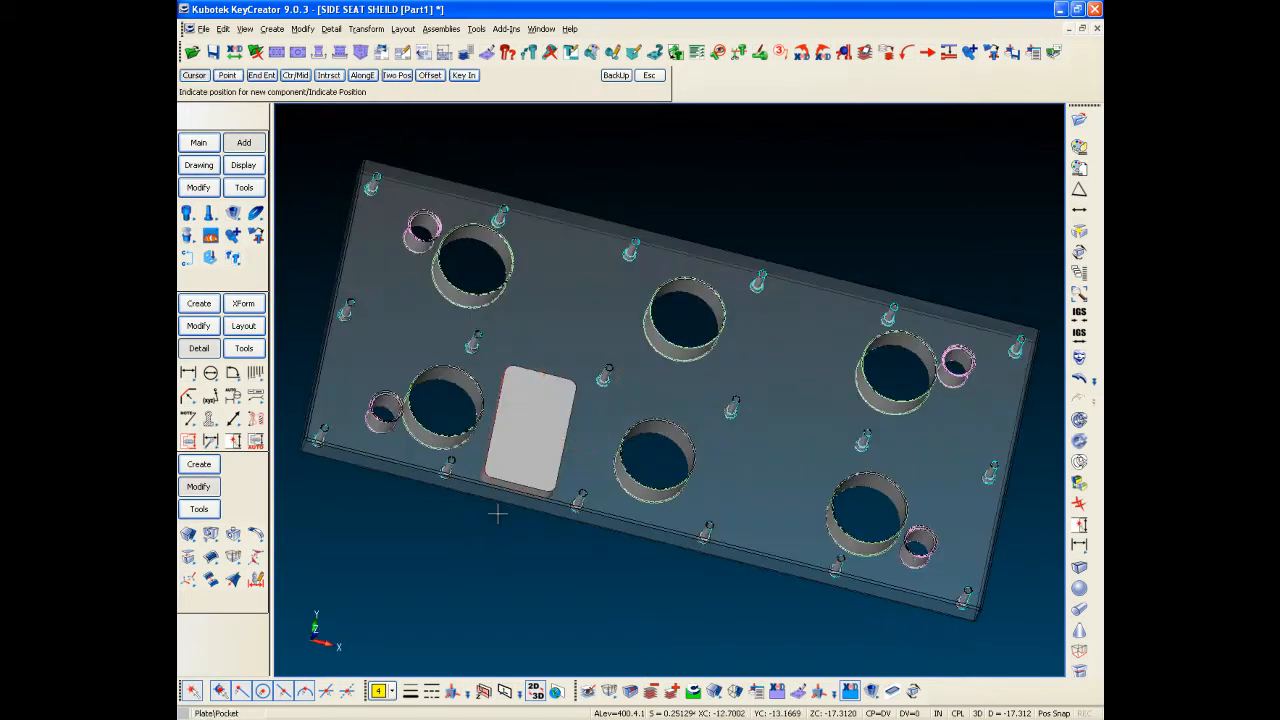
pyautogui.press('Escape')
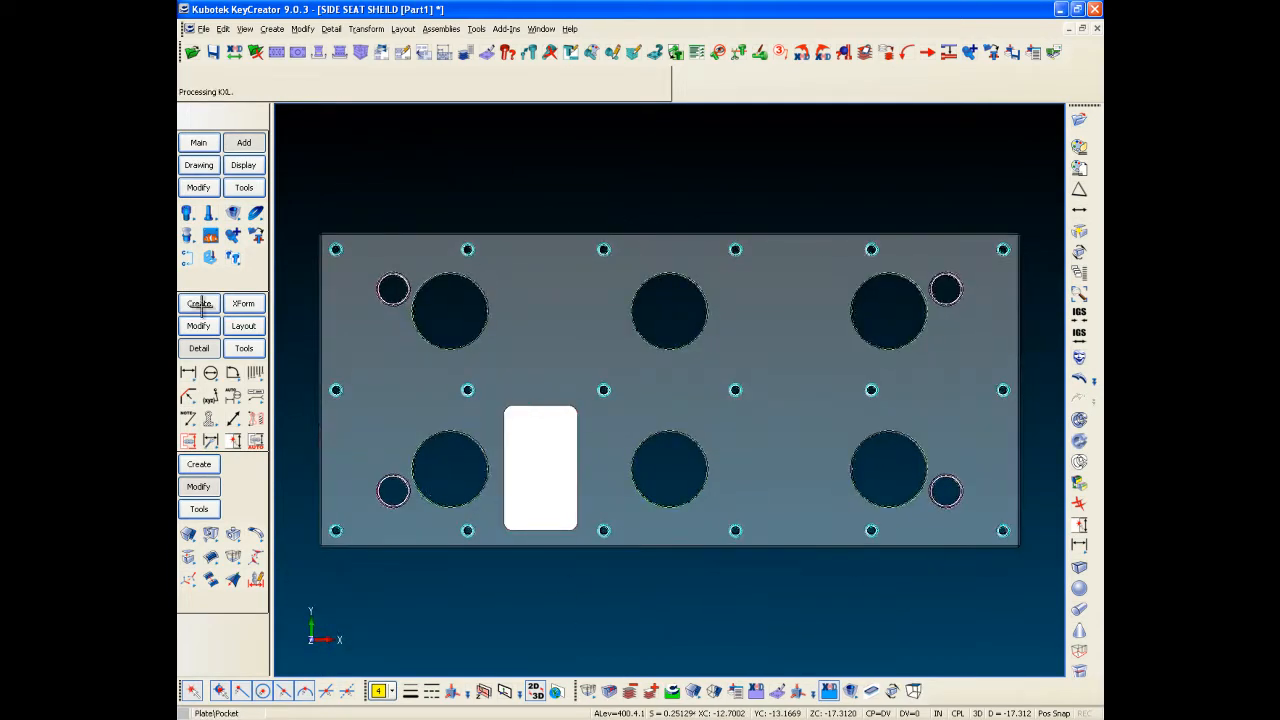
# Resize the new pocket to 3 wide by 6 long.
pyautogui.click(197, 187)
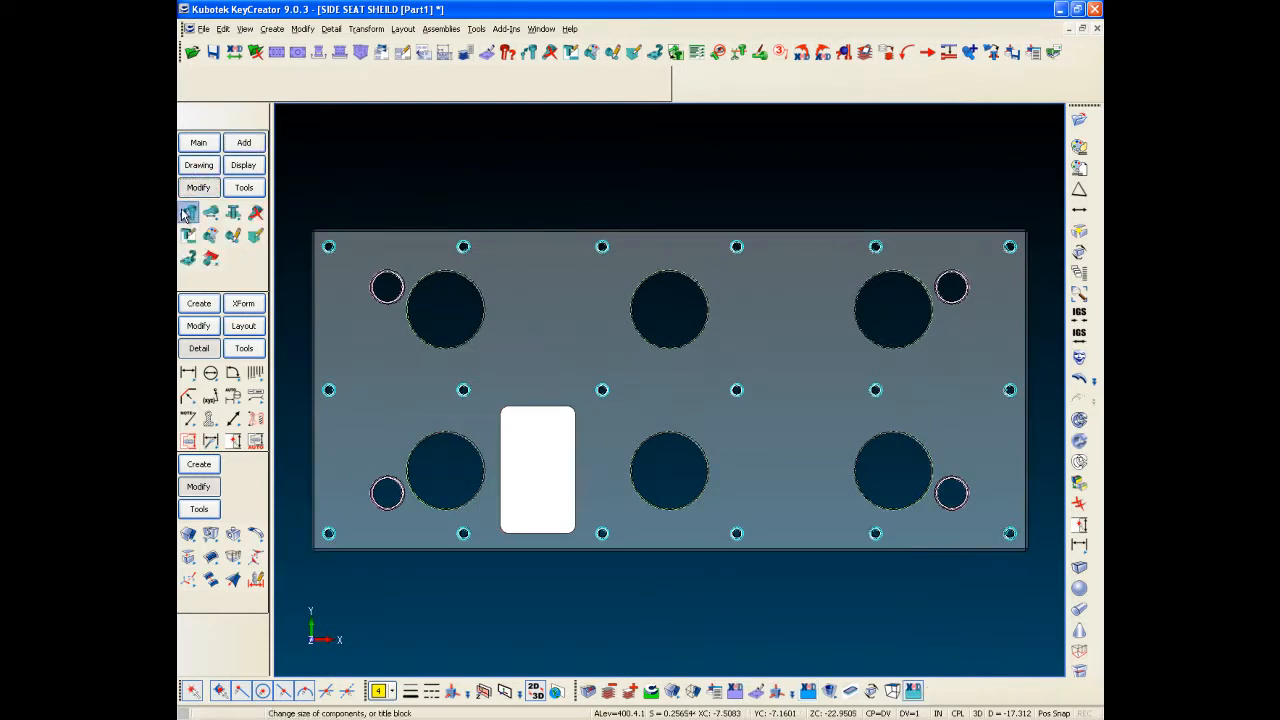
pyautogui.click(185, 212)
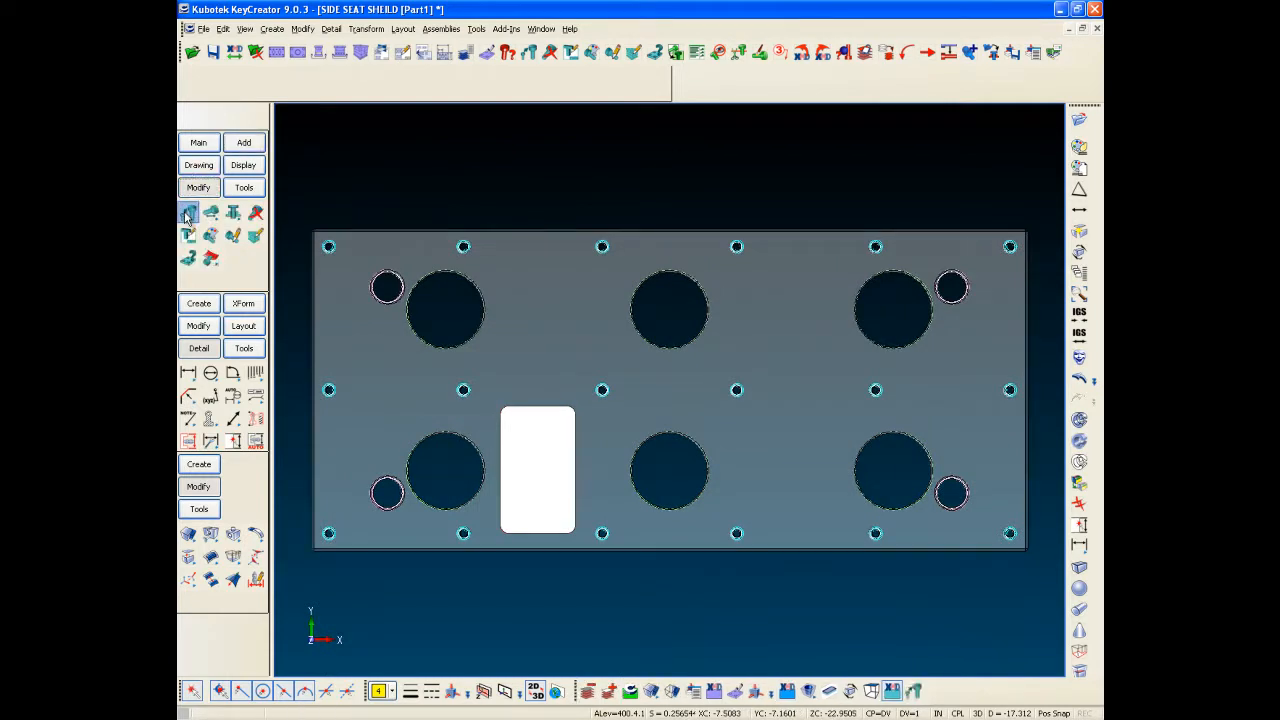
pyautogui.click(492, 436)
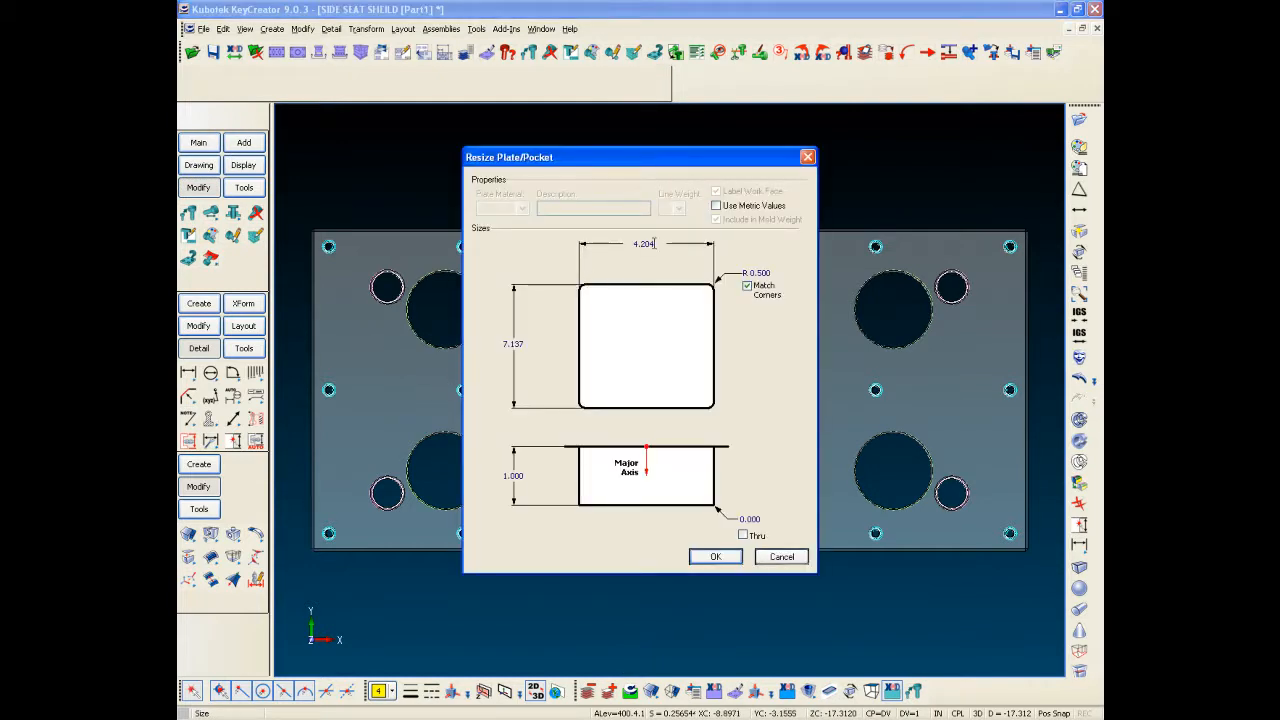
pyautogui.write('3')
pyautogui.write('6')
pyautogui.press('Tab')
pyautogui.click(716, 560)
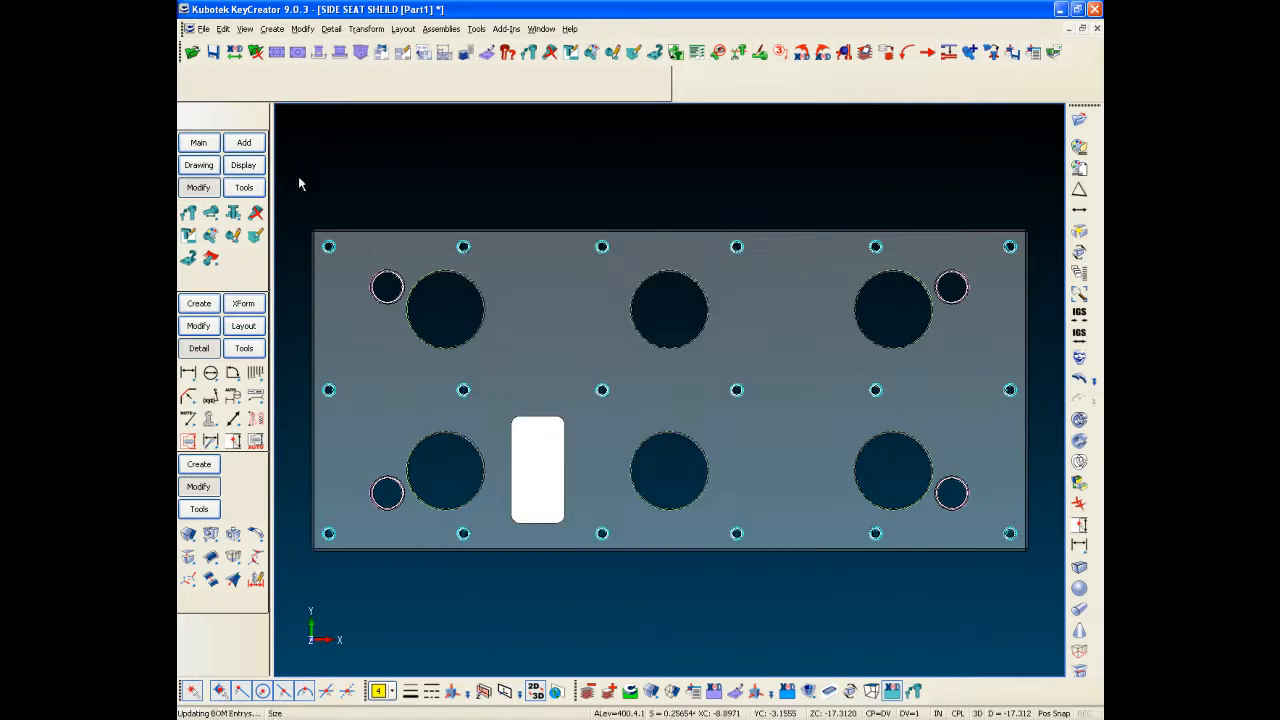
pyautogui.press('Escape')
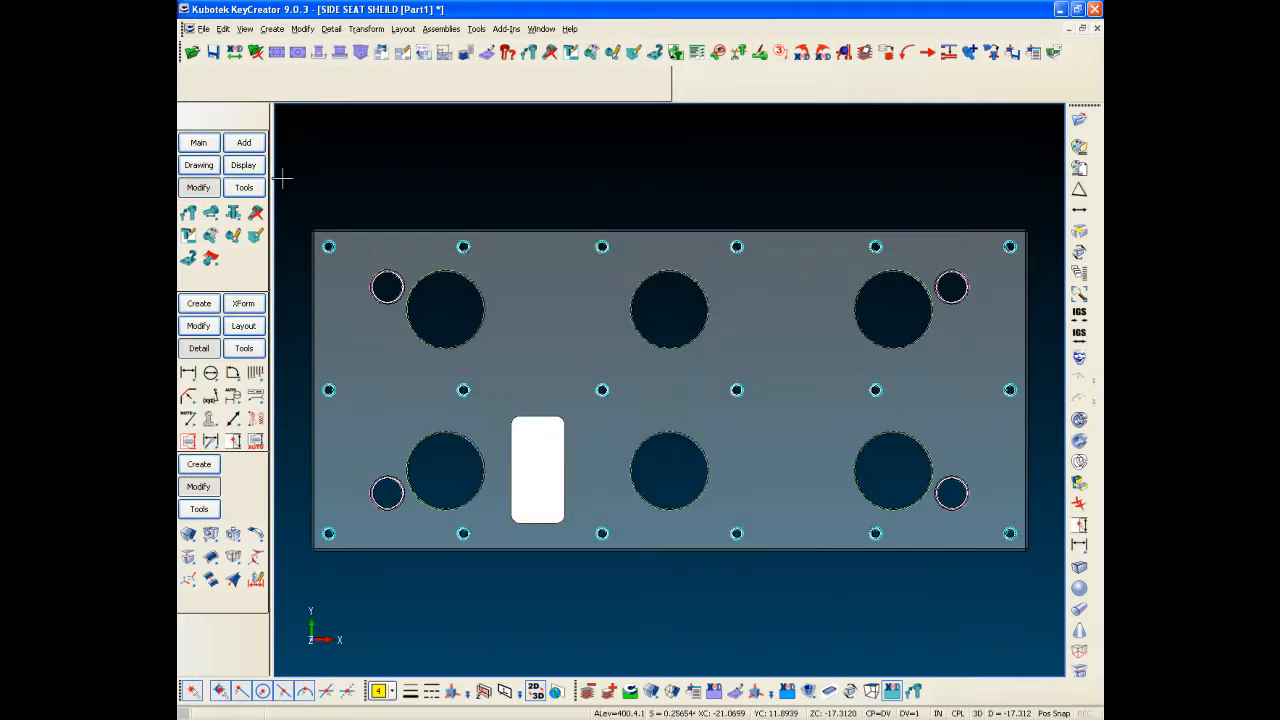
# Switch to display view 7, activate construction plane 1, and set the construction depth at the endpoint of the plate's bottom front corner.
pyautogui.hotkey('alt', 'v')
pyautogui.write('7')
pyautogui.press('Return')
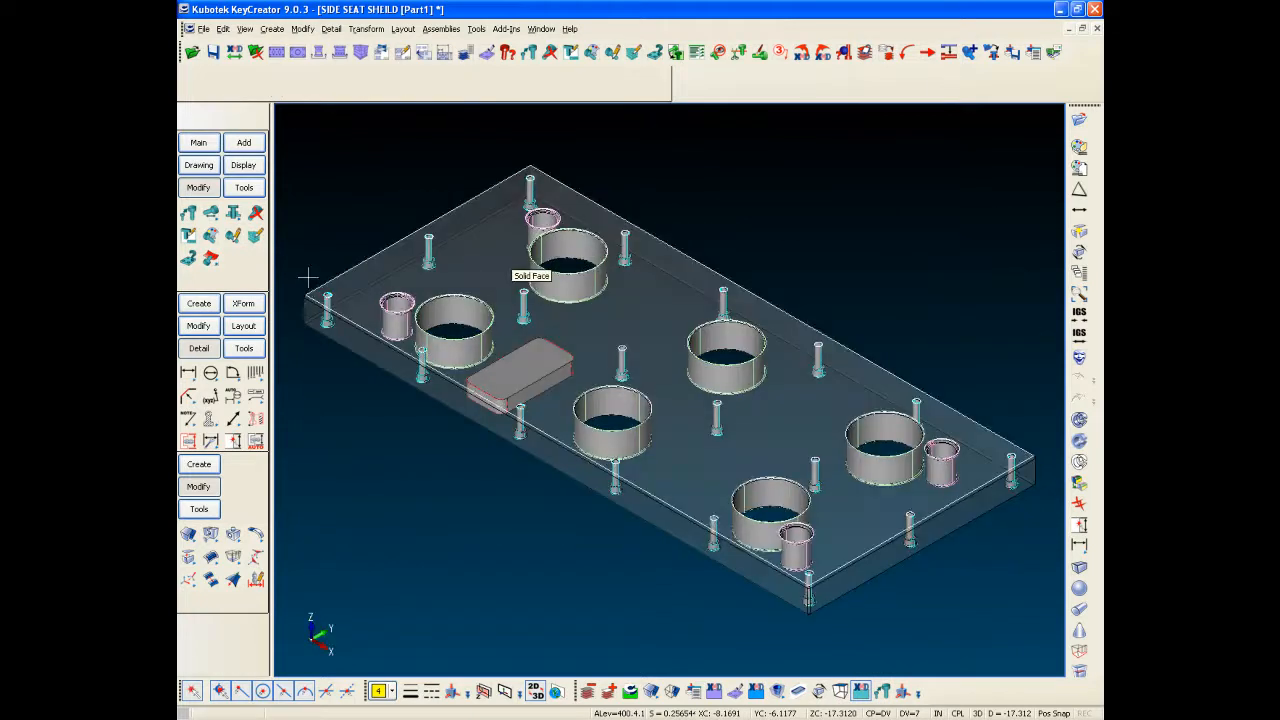
pyautogui.hotkey('alt', 'c')
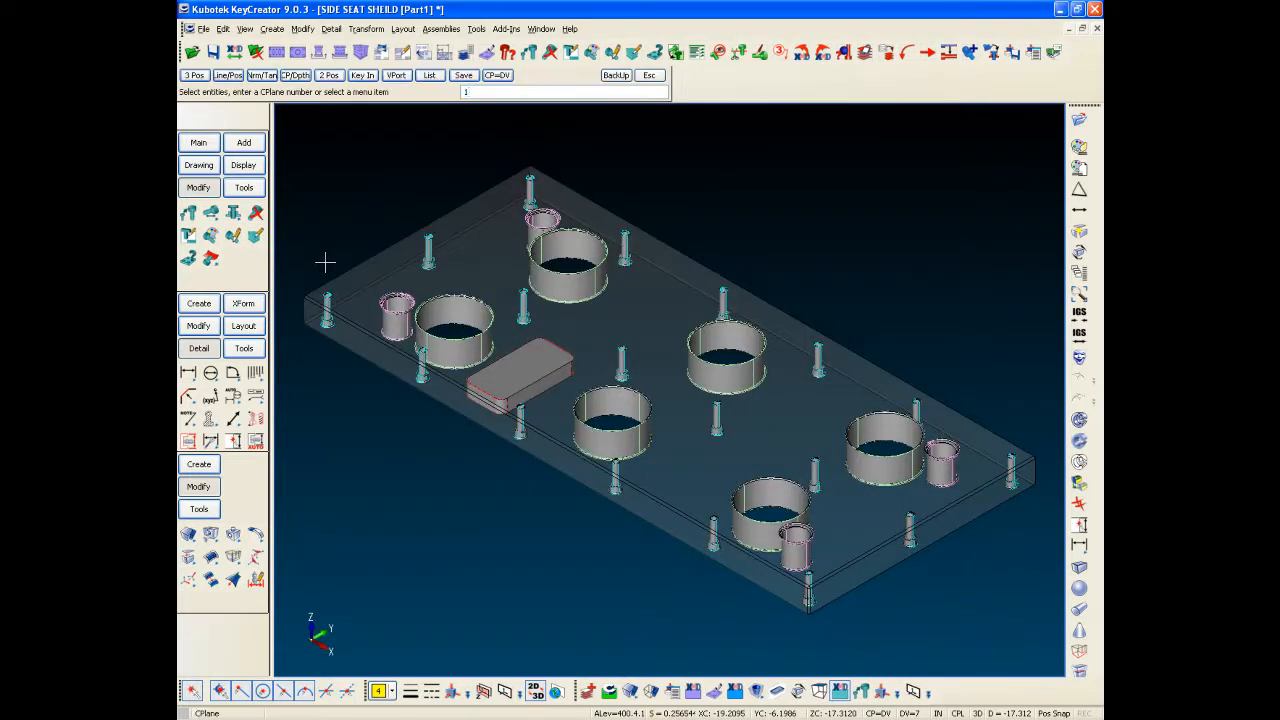
pyautogui.press('Return')
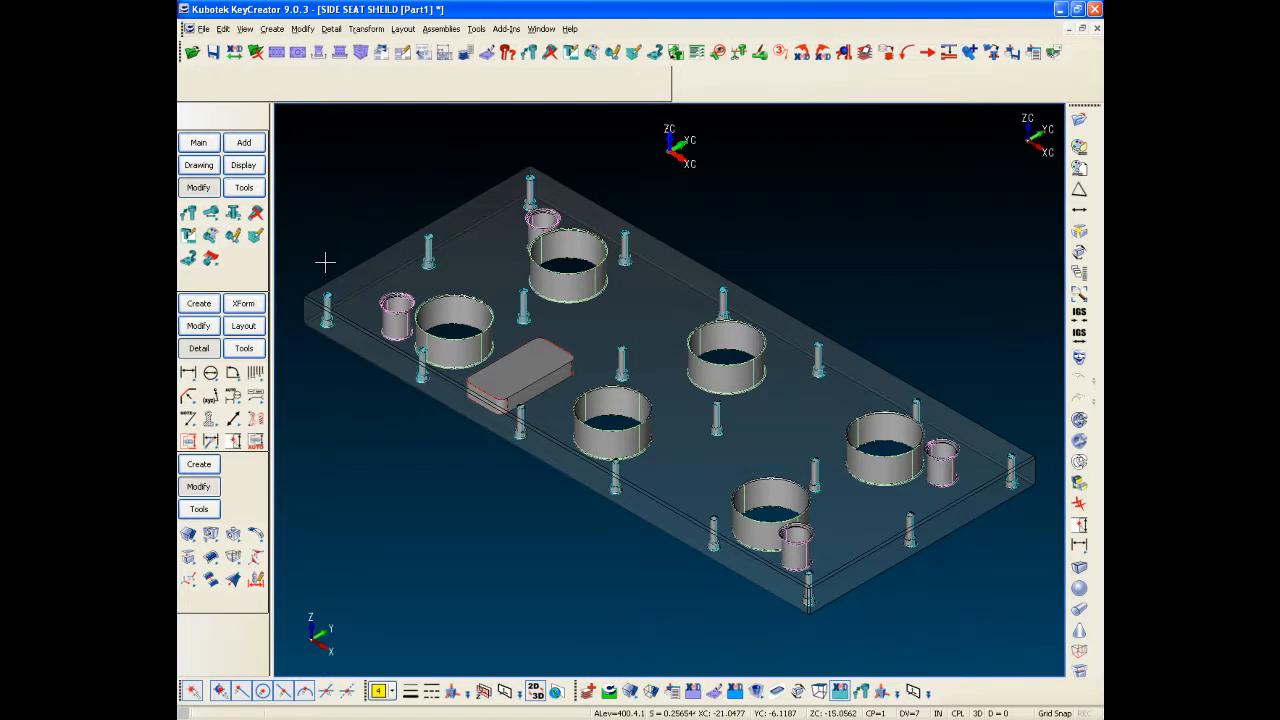
pyautogui.hotkey('alt', 'd')
pyautogui.click(194, 75)
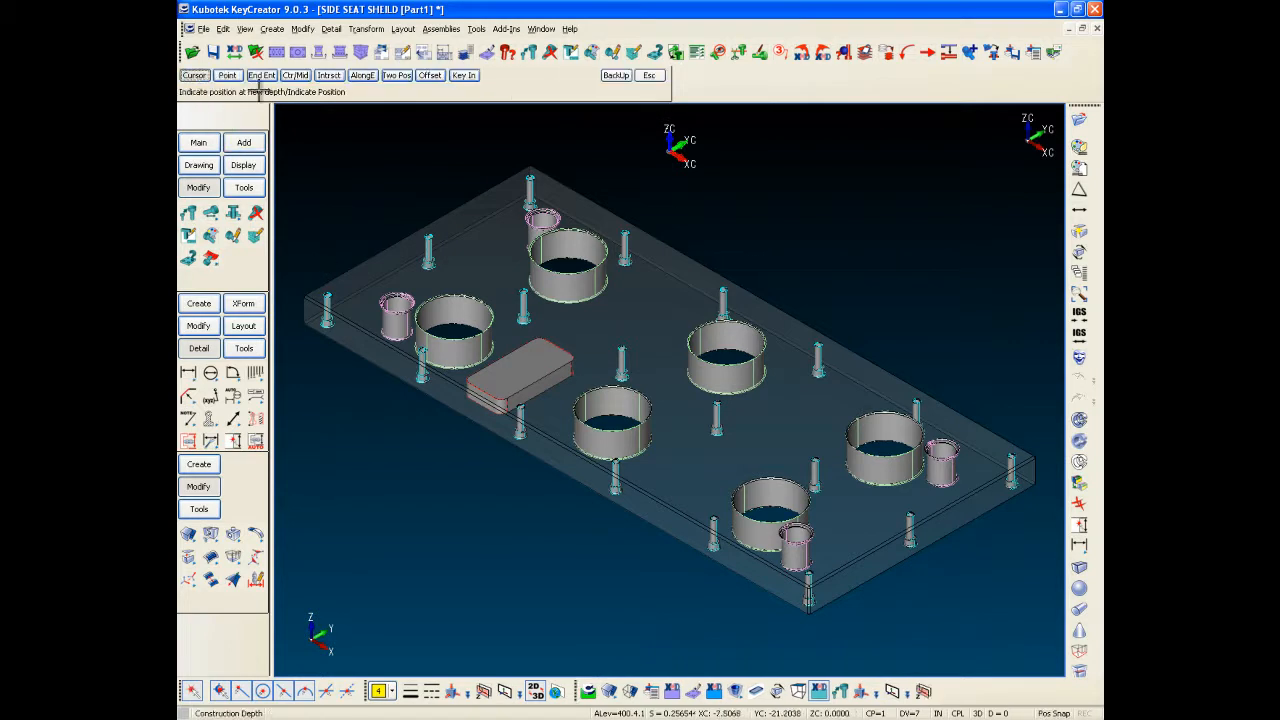
pyautogui.hotkey('alt', 'w')
pyautogui.click(808, 630)
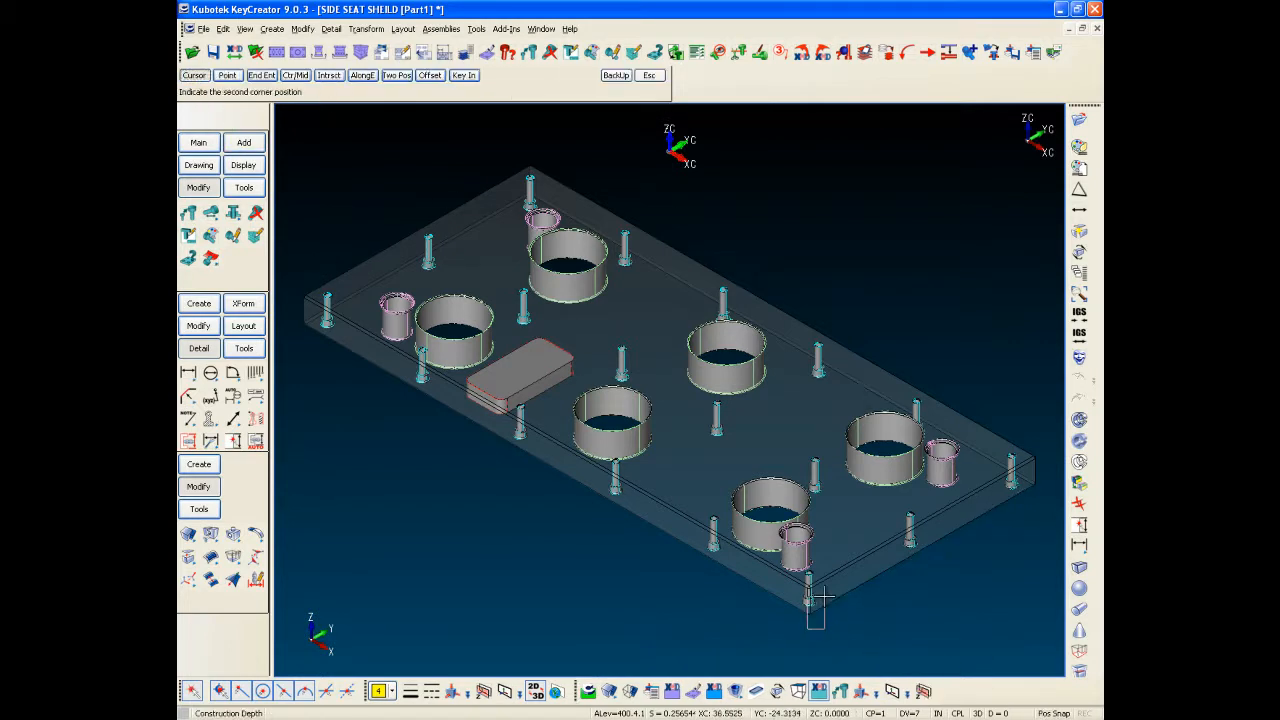
pyautogui.click(824, 595)
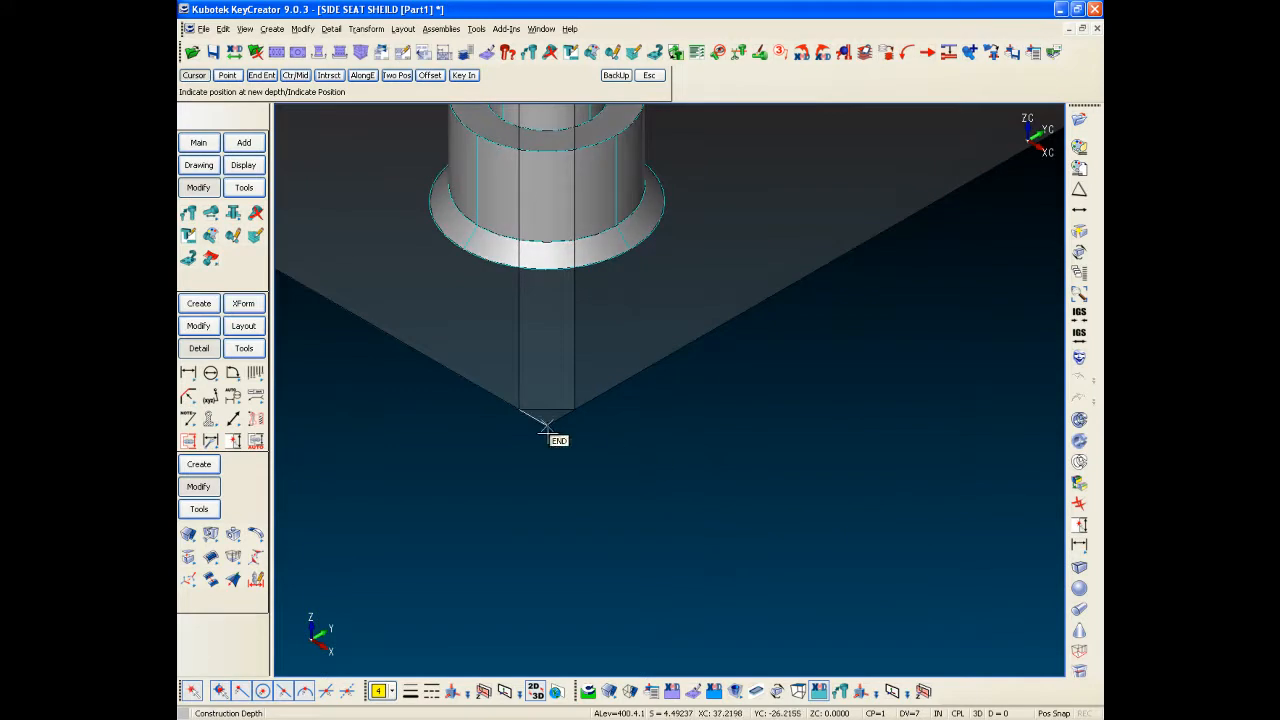
pyautogui.click(606, 437)
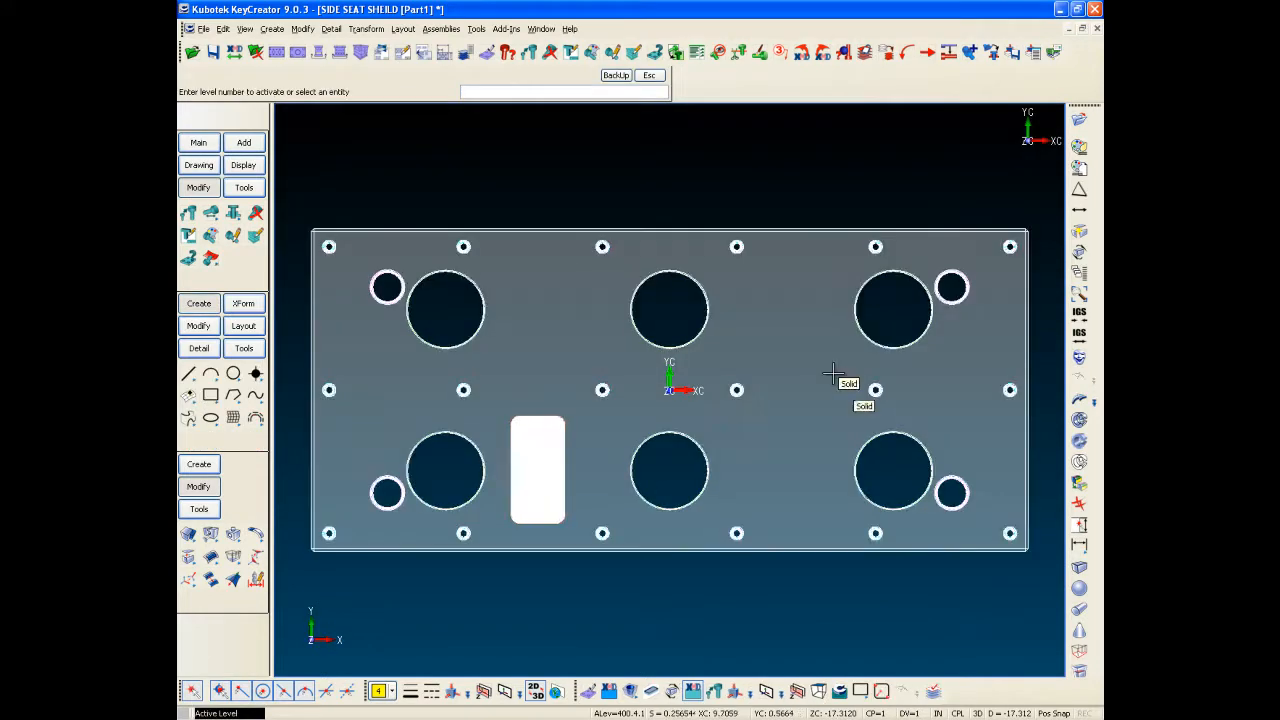
# Draw a tall rectangle with 0.5 corner fillets between the lower-middle and lower-right large holes, on the plate's level in the top view.
pyautogui.click(210, 395)
pyautogui.moveTo(210, 396); pyautogui.dragTo(219, 438)
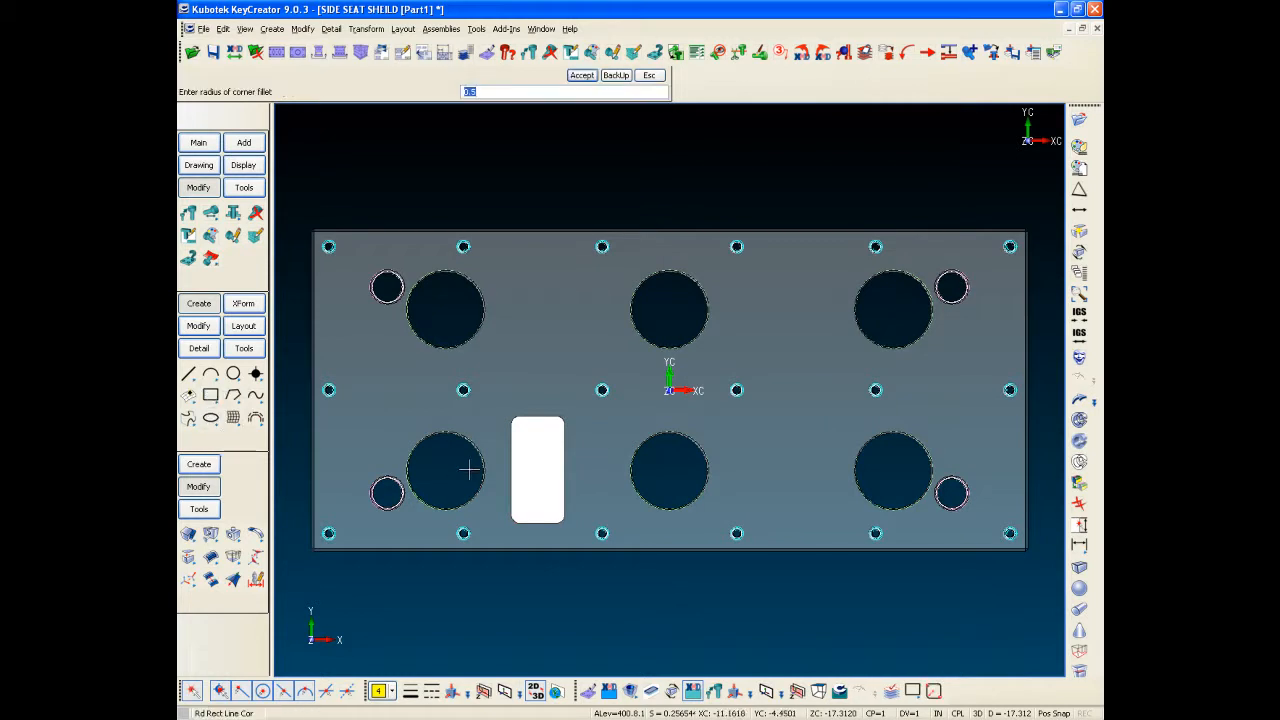
pyautogui.press('Return')
pyautogui.click(773, 533)
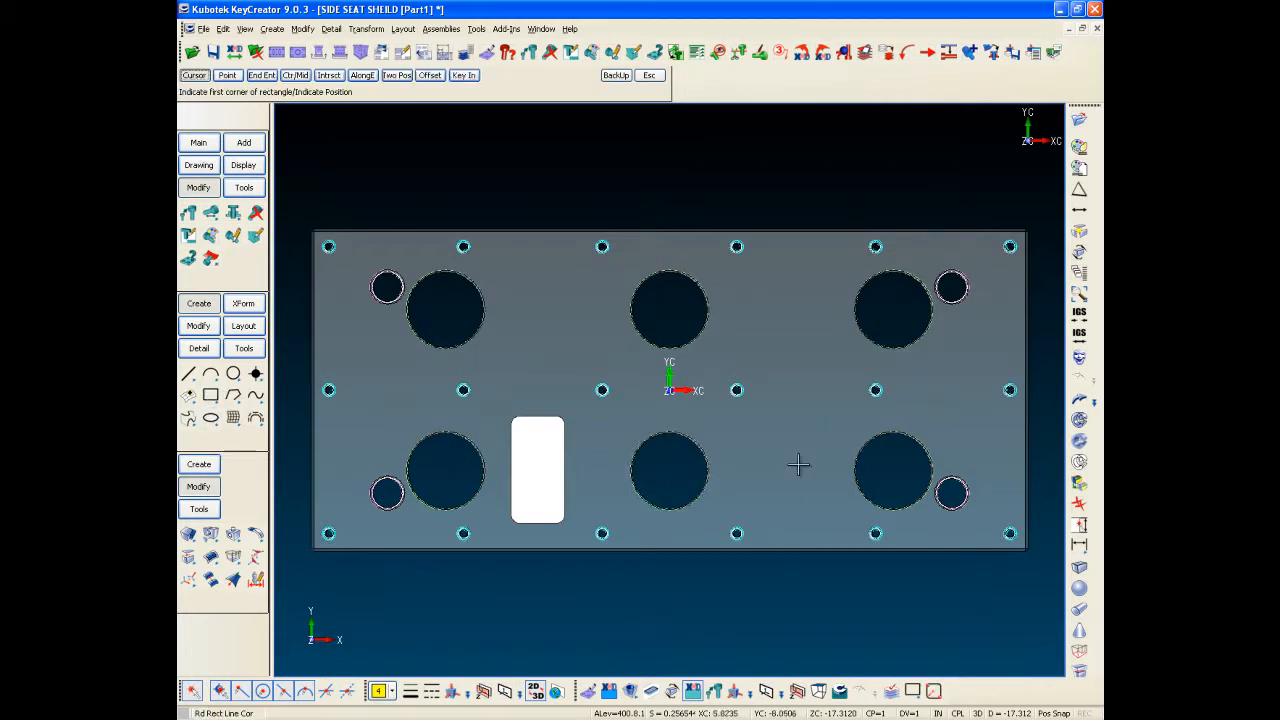
pyautogui.click(842, 340)
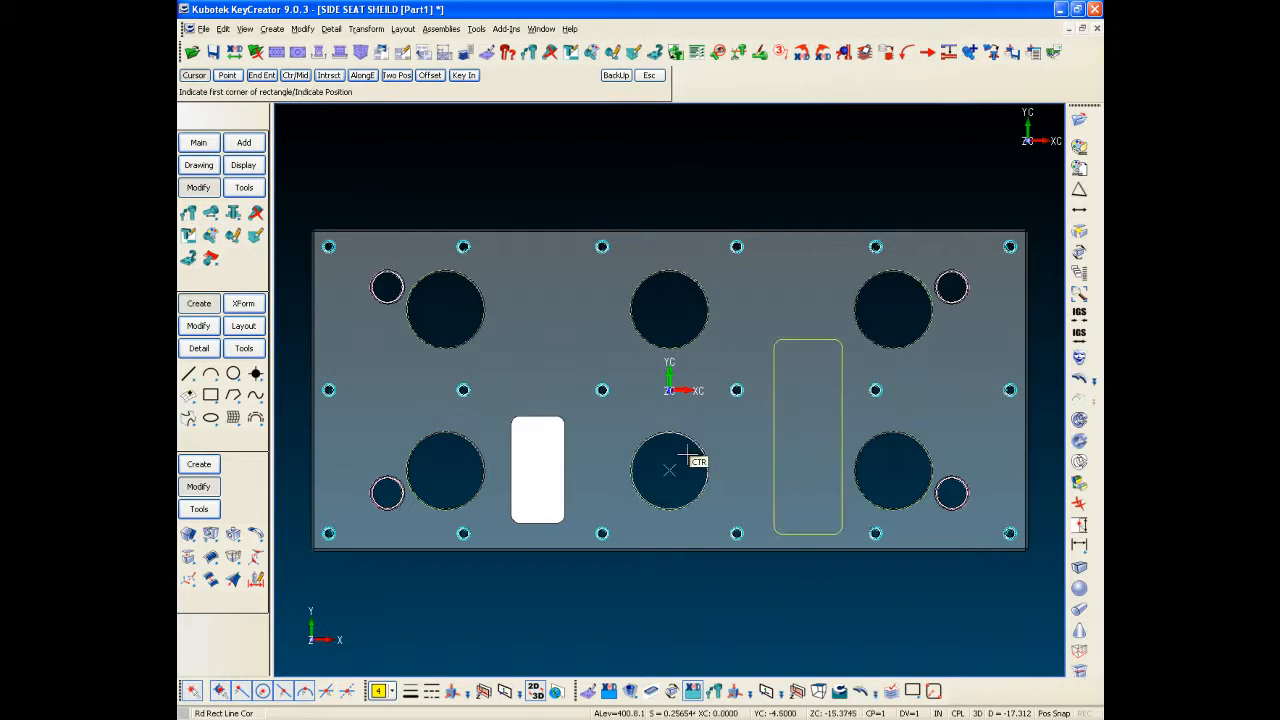
# In display view 7, cut the chained rounded rectangle upward into the plate as a blind cut with a forward distance of 1.
pyautogui.hotkey('alt', 'v')
pyautogui.write('7')
pyautogui.press('Return')
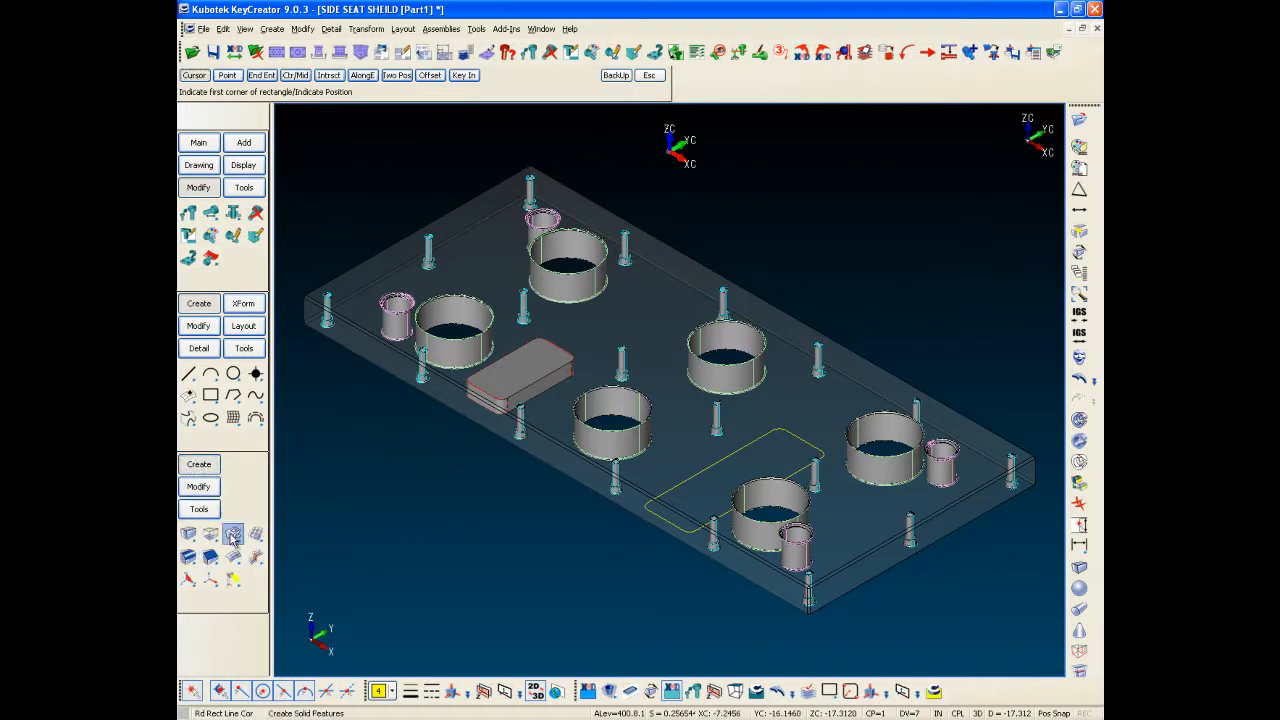
pyautogui.moveTo(235, 540)
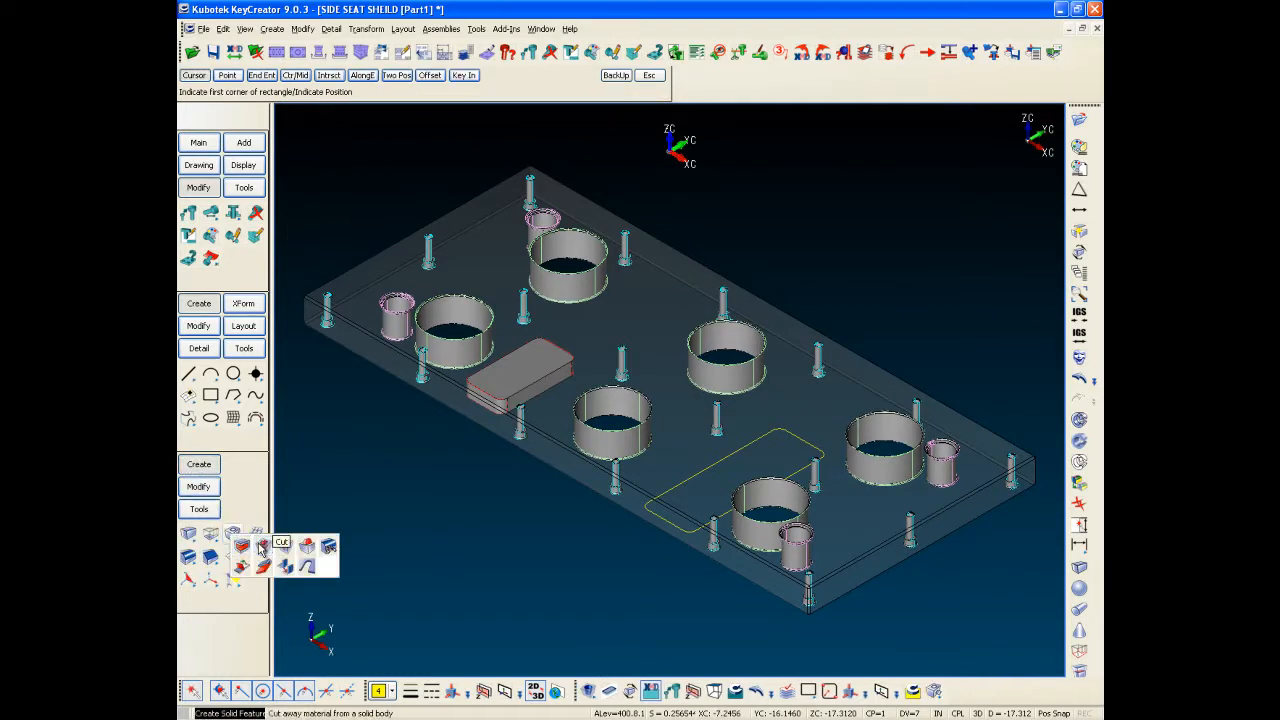
pyautogui.click(261, 546)
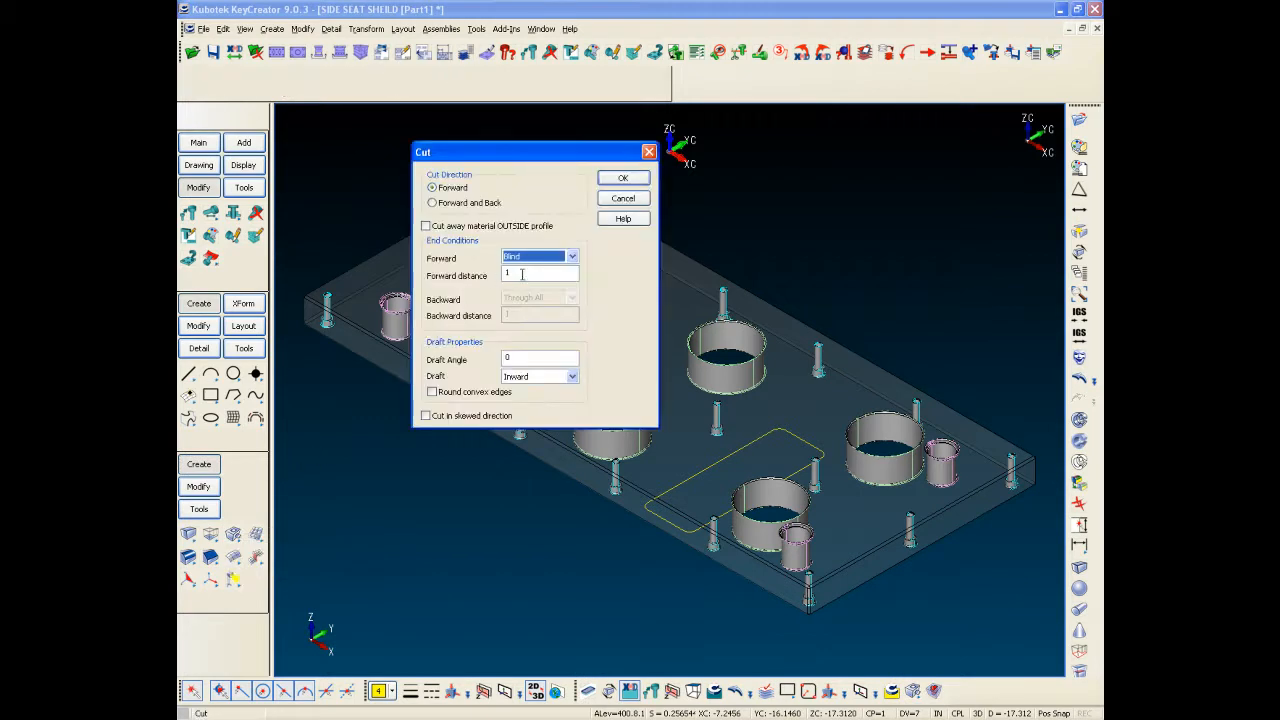
pyautogui.click(620, 179)
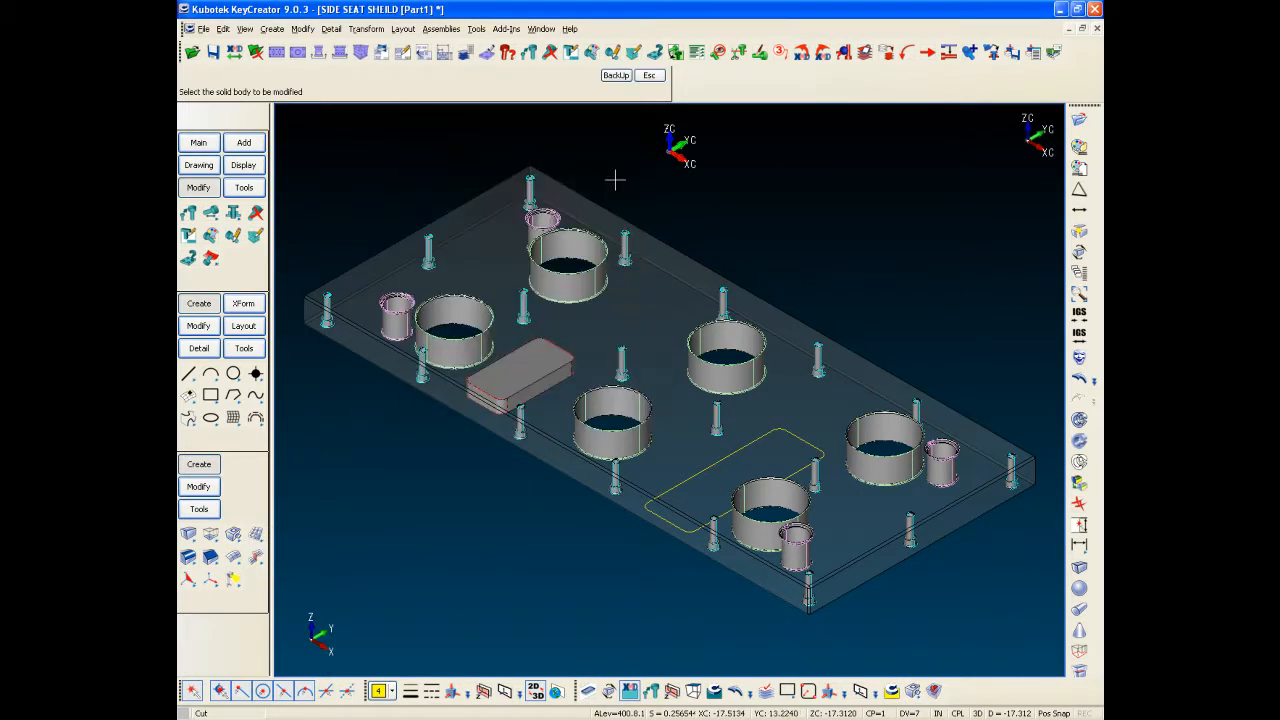
pyautogui.click(672, 260)
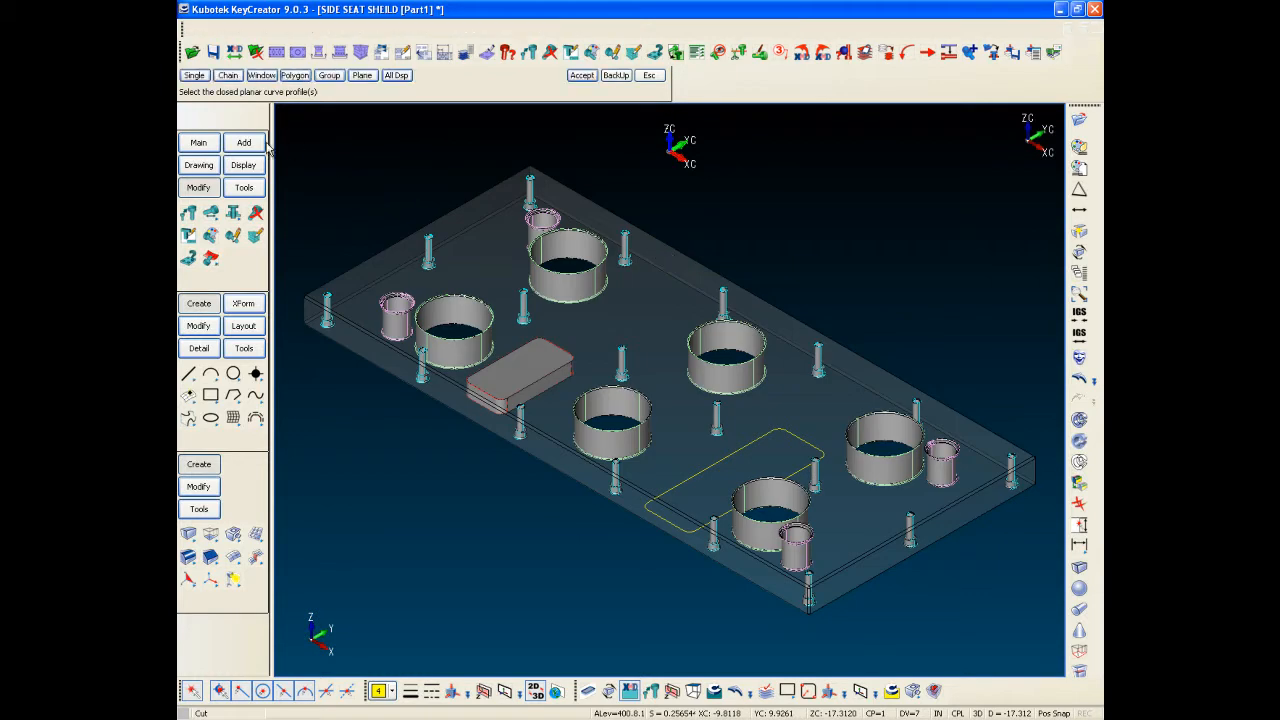
pyautogui.click(227, 76)
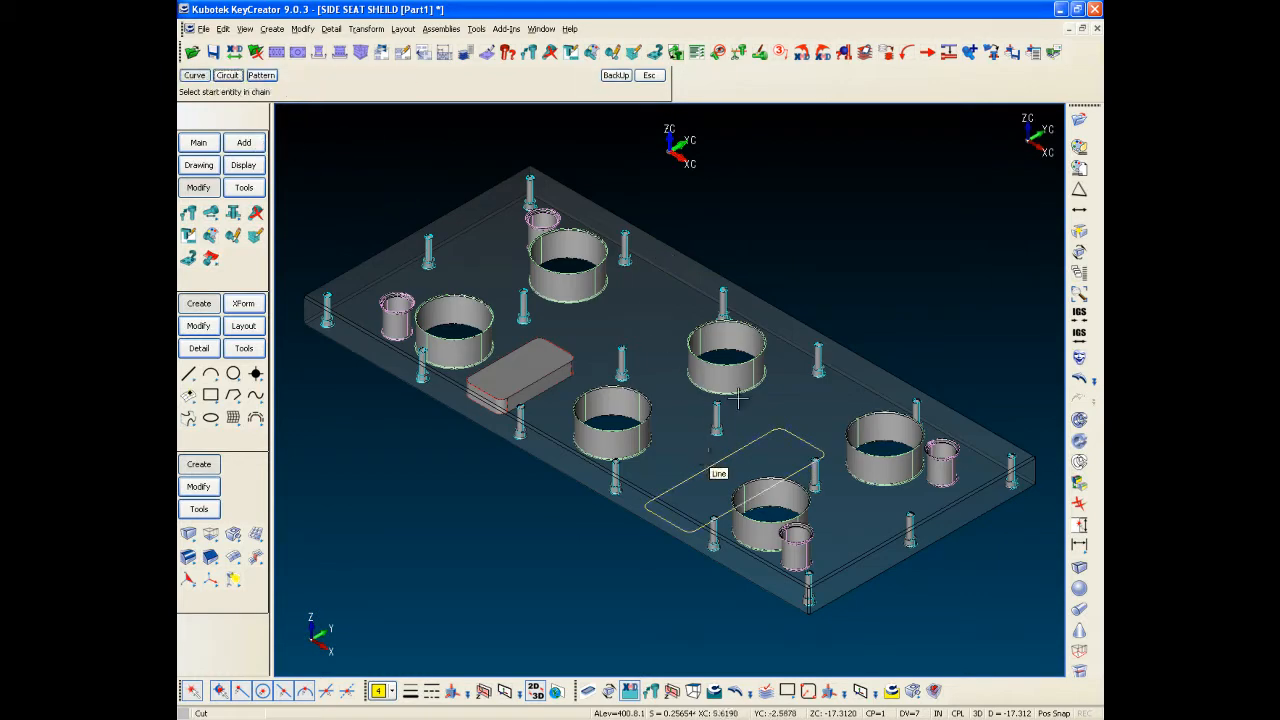
pyautogui.click(716, 428)
pyautogui.click(778, 428)
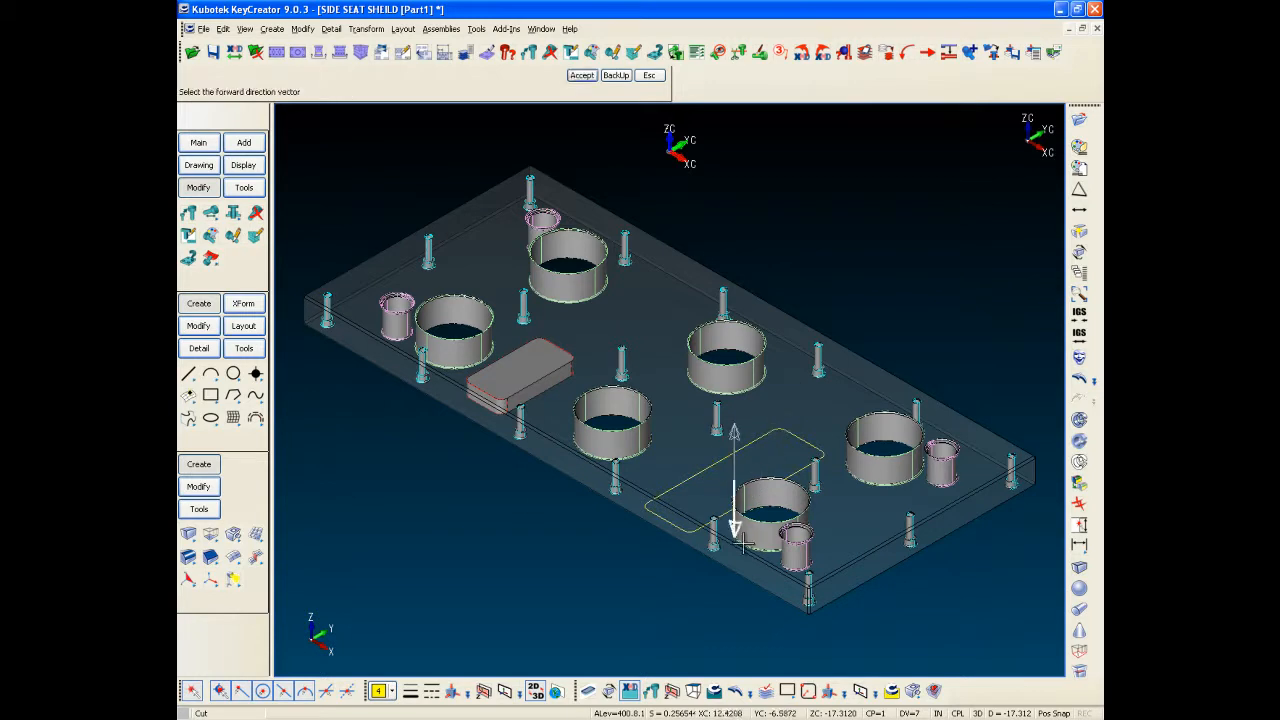
pyautogui.click(733, 432)
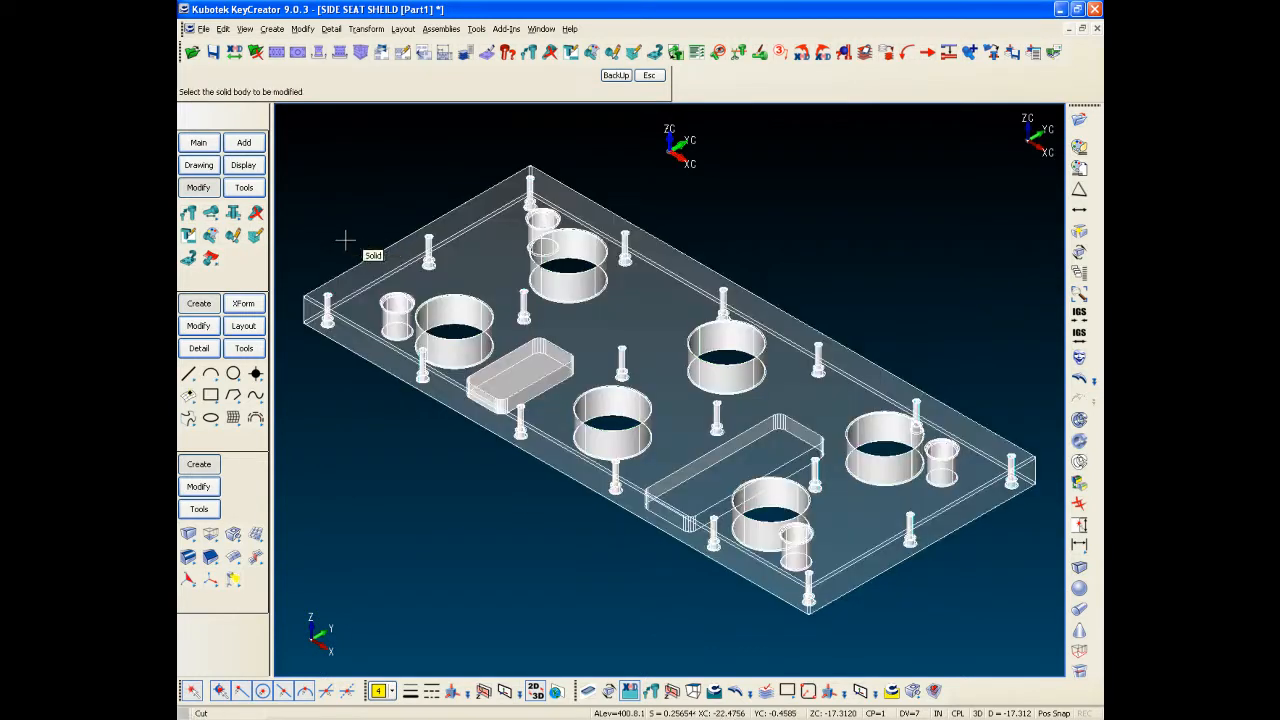
# Dimension the length and width of the new rounded rectangular pocket in the plate with Quick Dim.
pyautogui.press('Escape')
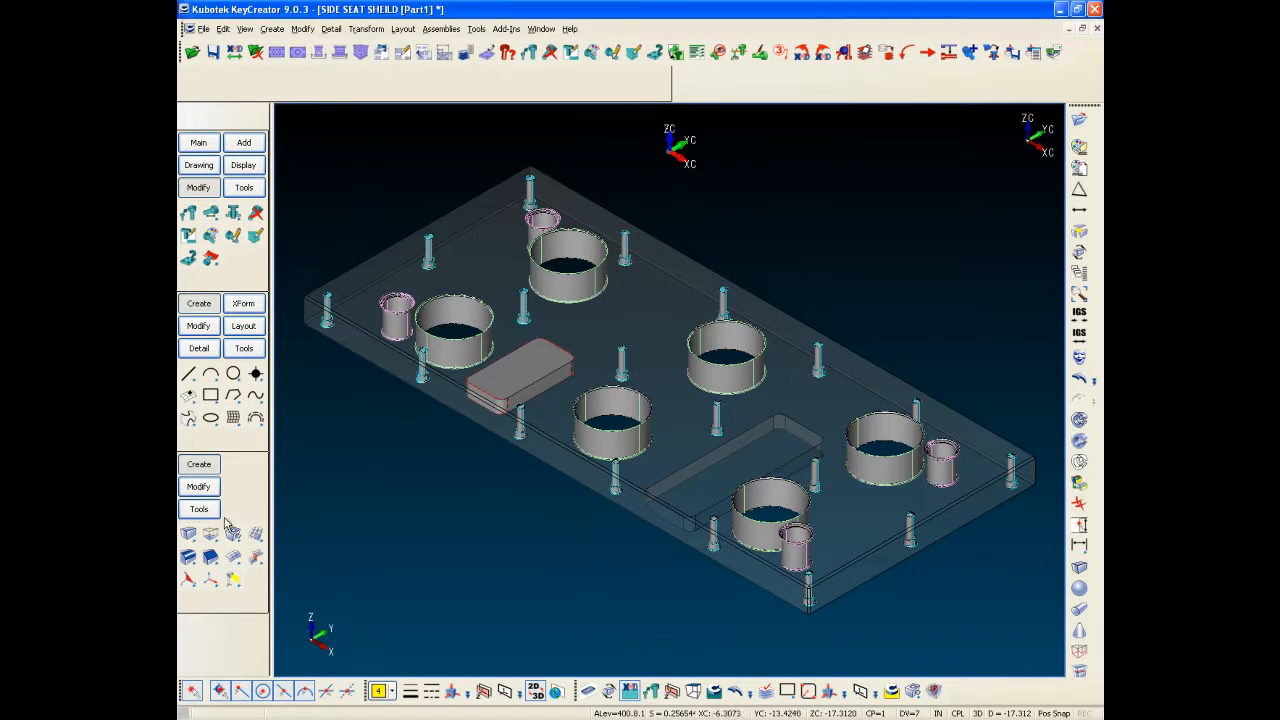
pyautogui.click(199, 348)
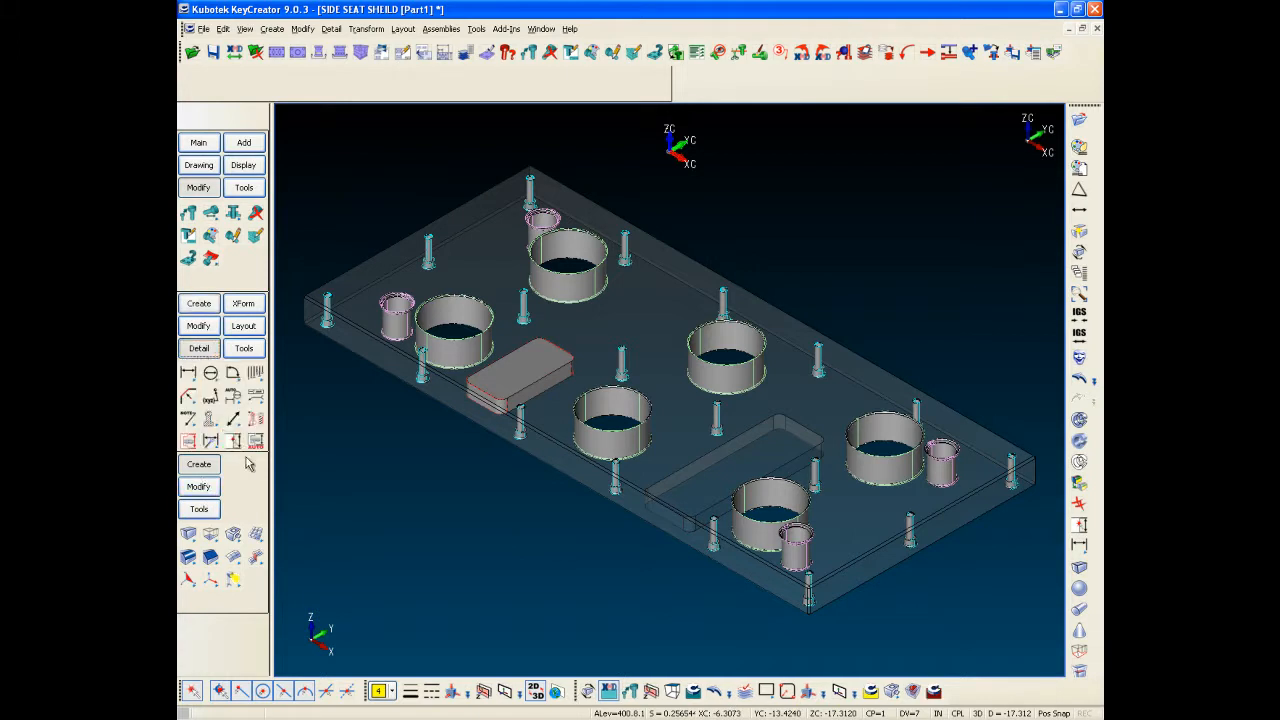
pyautogui.click(233, 441)
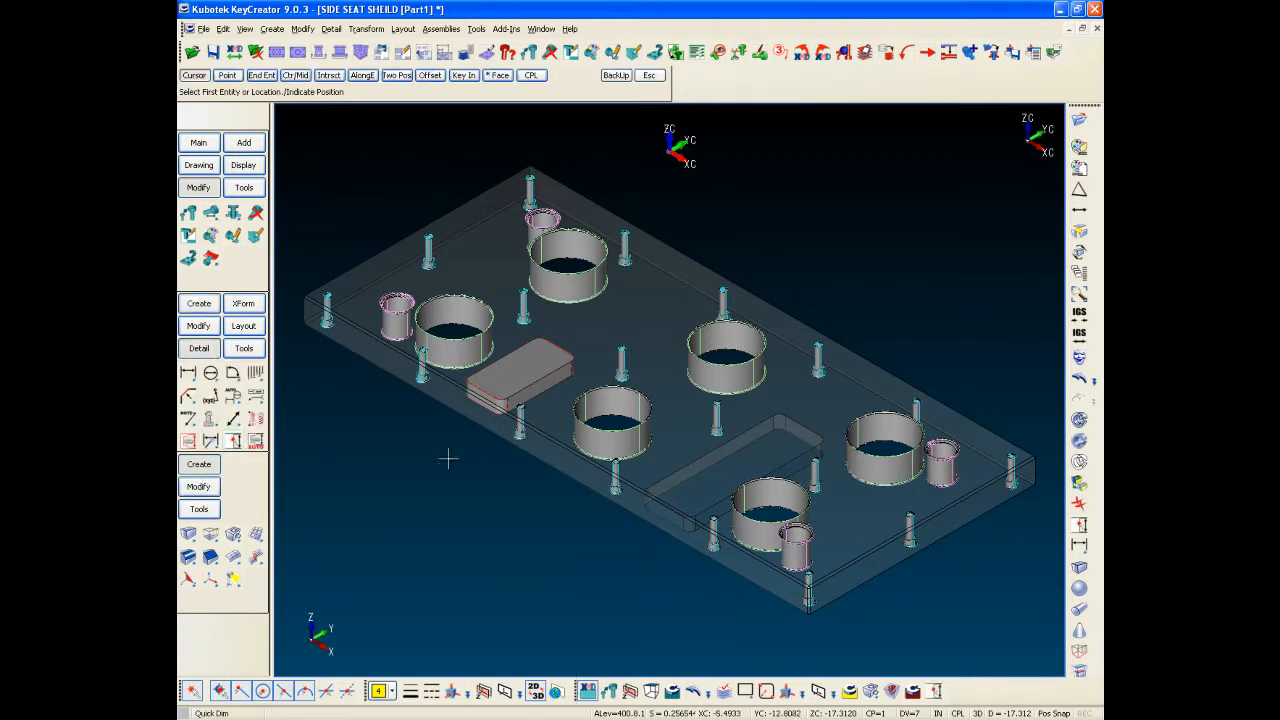
pyautogui.click(806, 429)
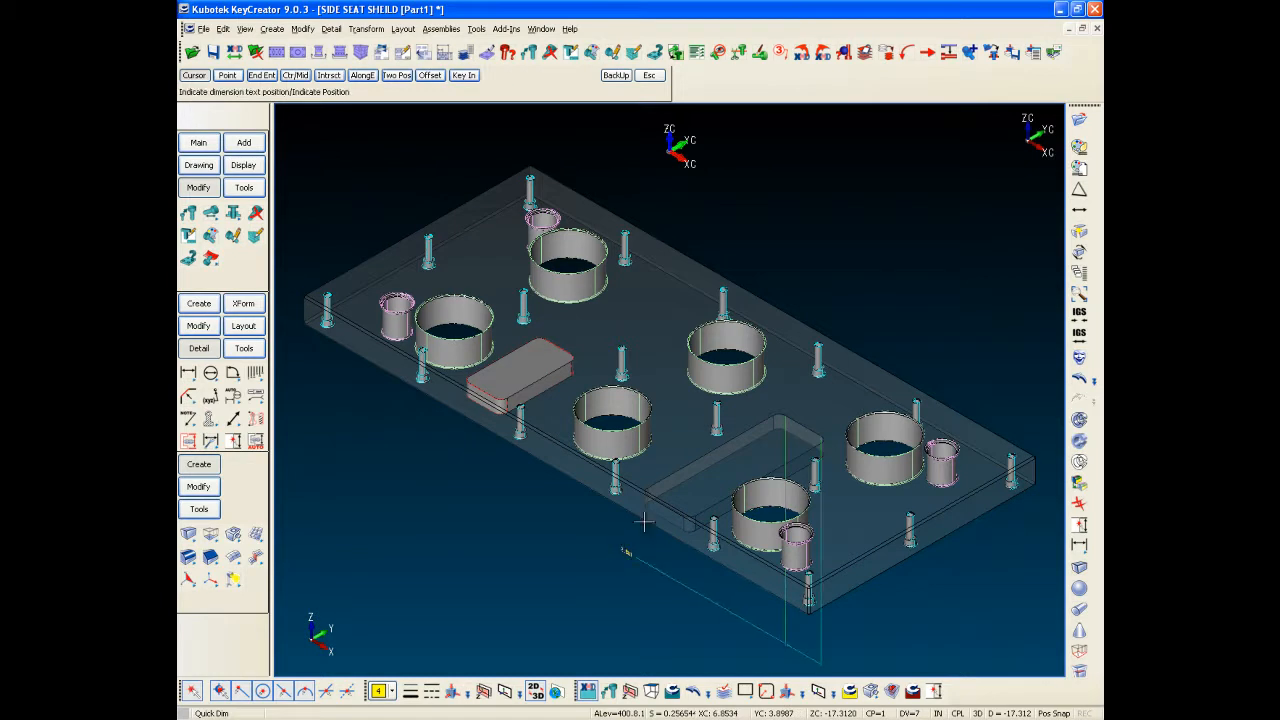
pyautogui.scroll(5, 748, 449)
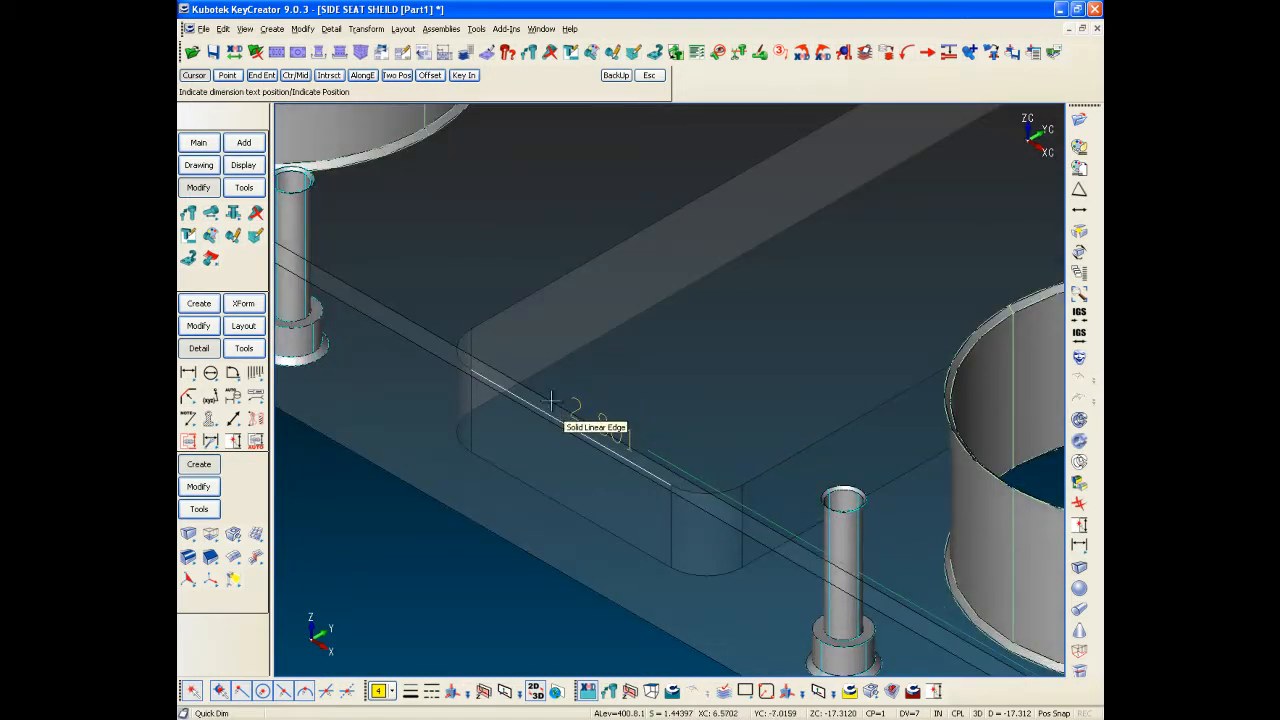
pyautogui.scroll(-6, 536, 378)
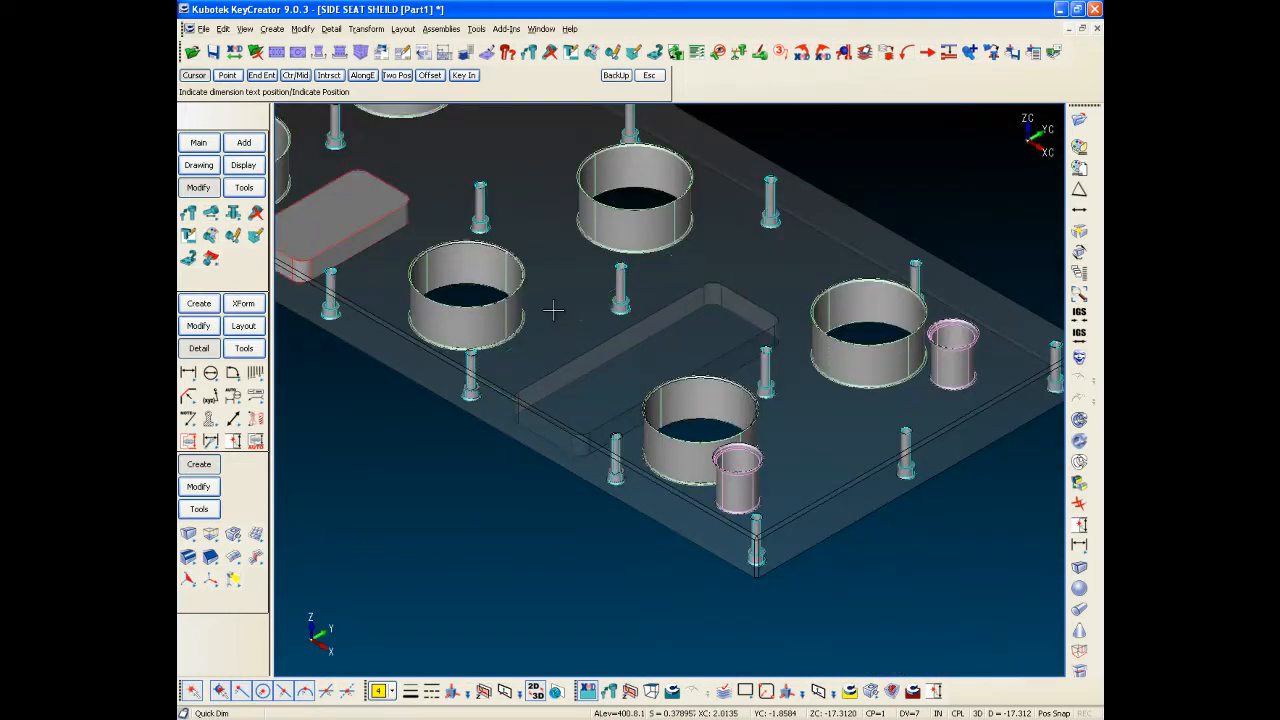
pyautogui.click(554, 311)
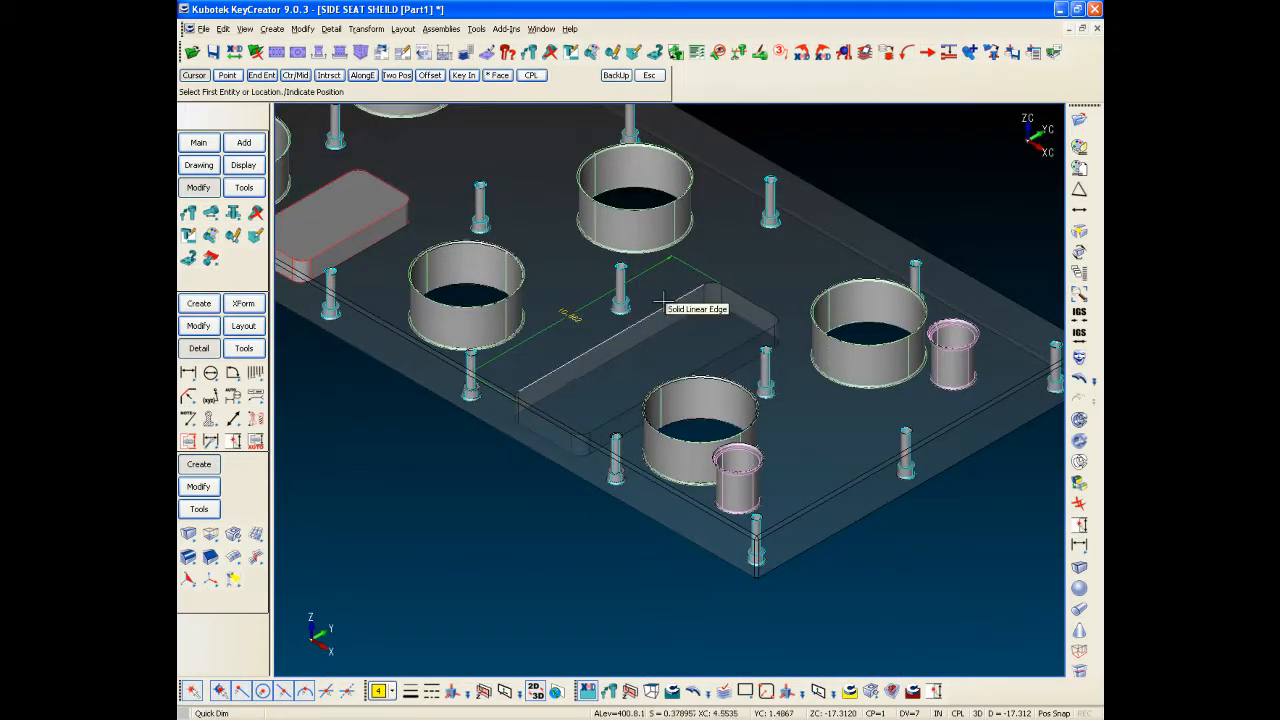
pyautogui.click(662, 300)
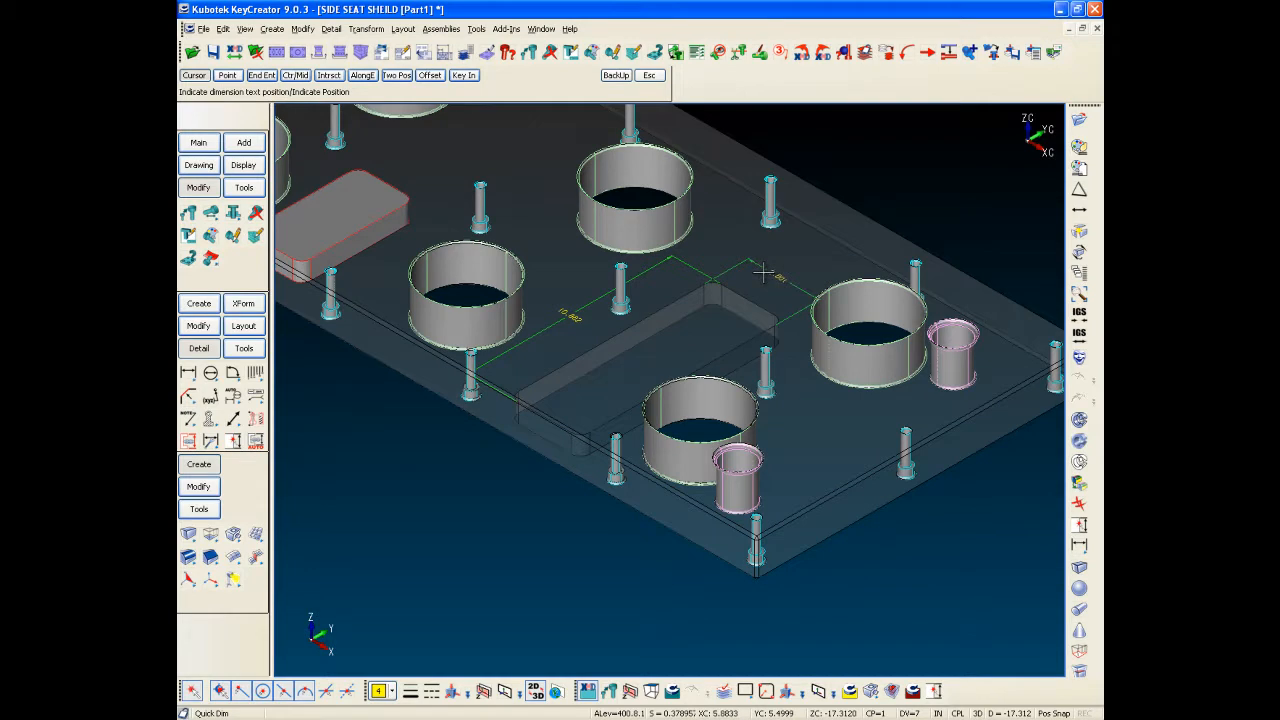
pyautogui.click(765, 273)
# Set the new pocket's length to 6 by a dimension-driven edit of its long dimension.
pyautogui.hotkey('alt', 'w')
pyautogui.click(496, 459)
pyautogui.click(824, 231)
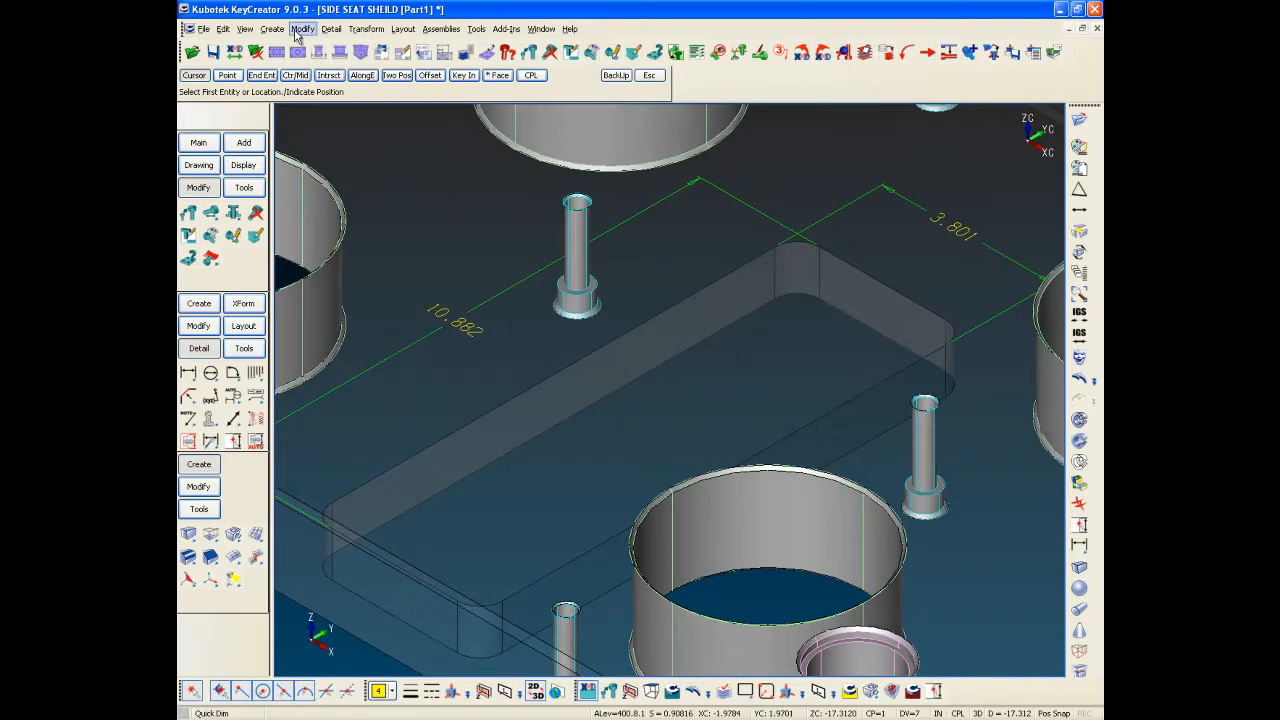
pyautogui.click(296, 30)
pyautogui.click(376, 352)
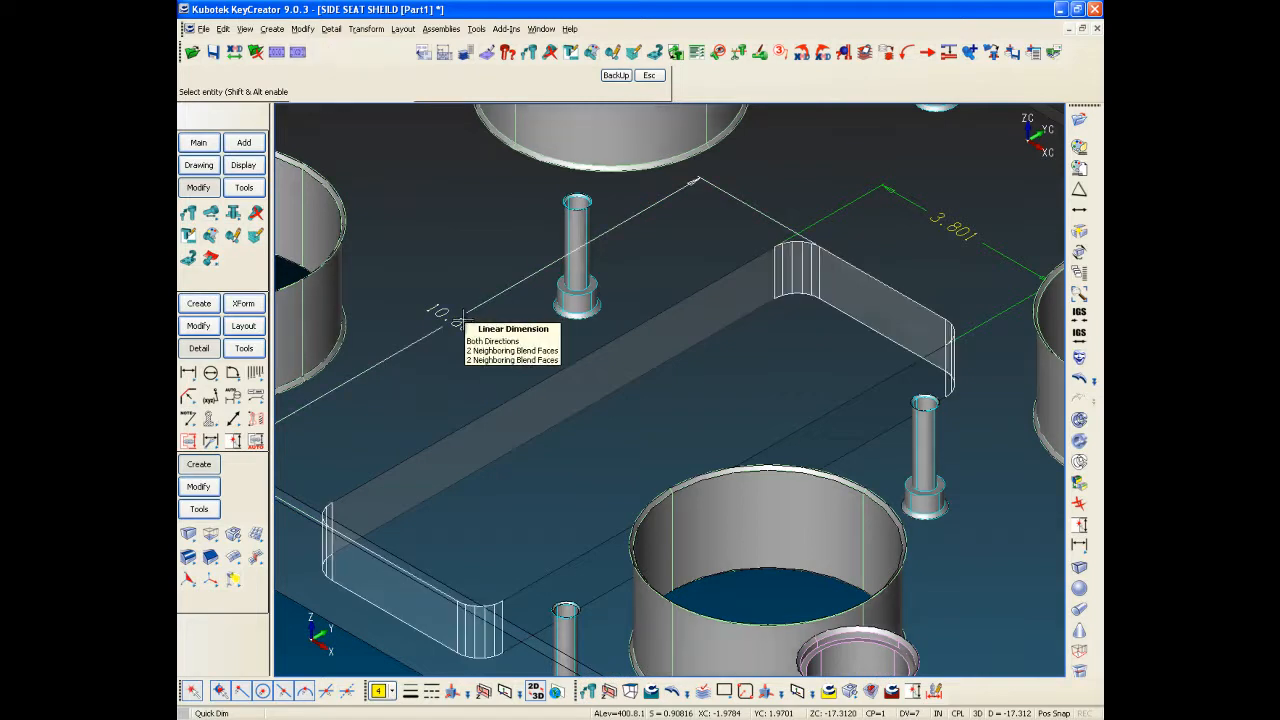
pyautogui.click(522, 270)
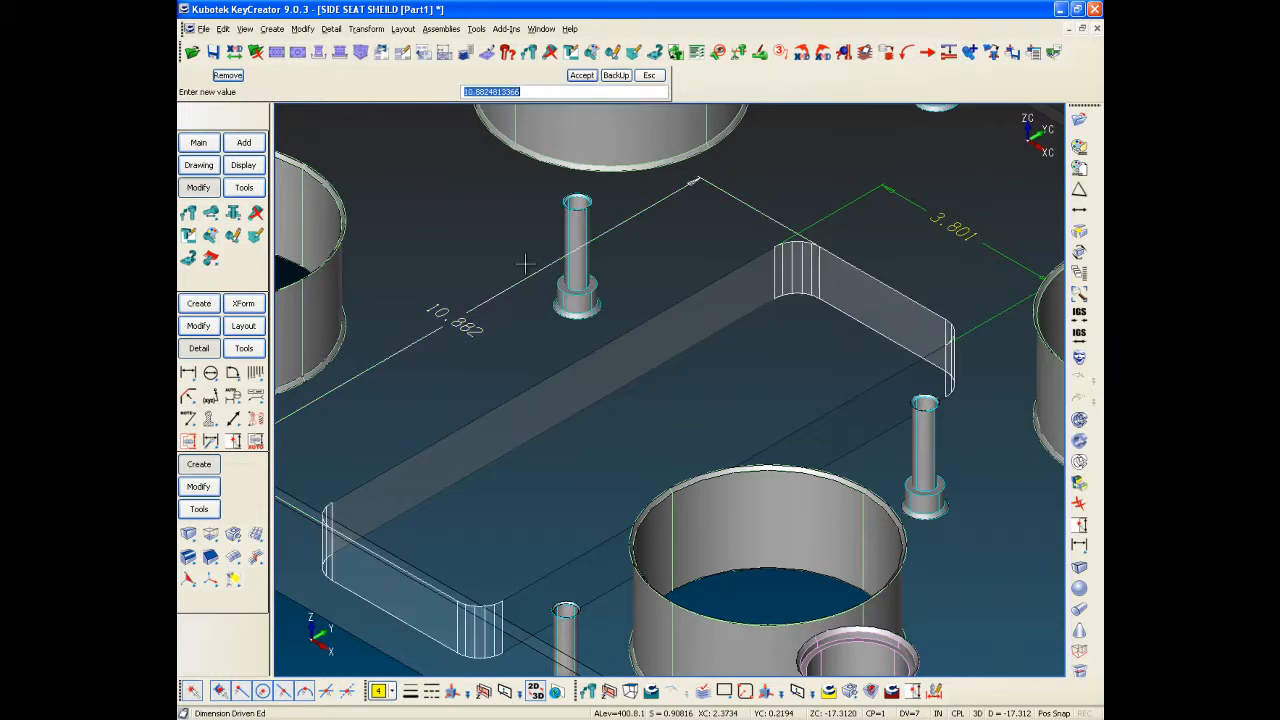
pyautogui.write('6')
pyautogui.press('Return')
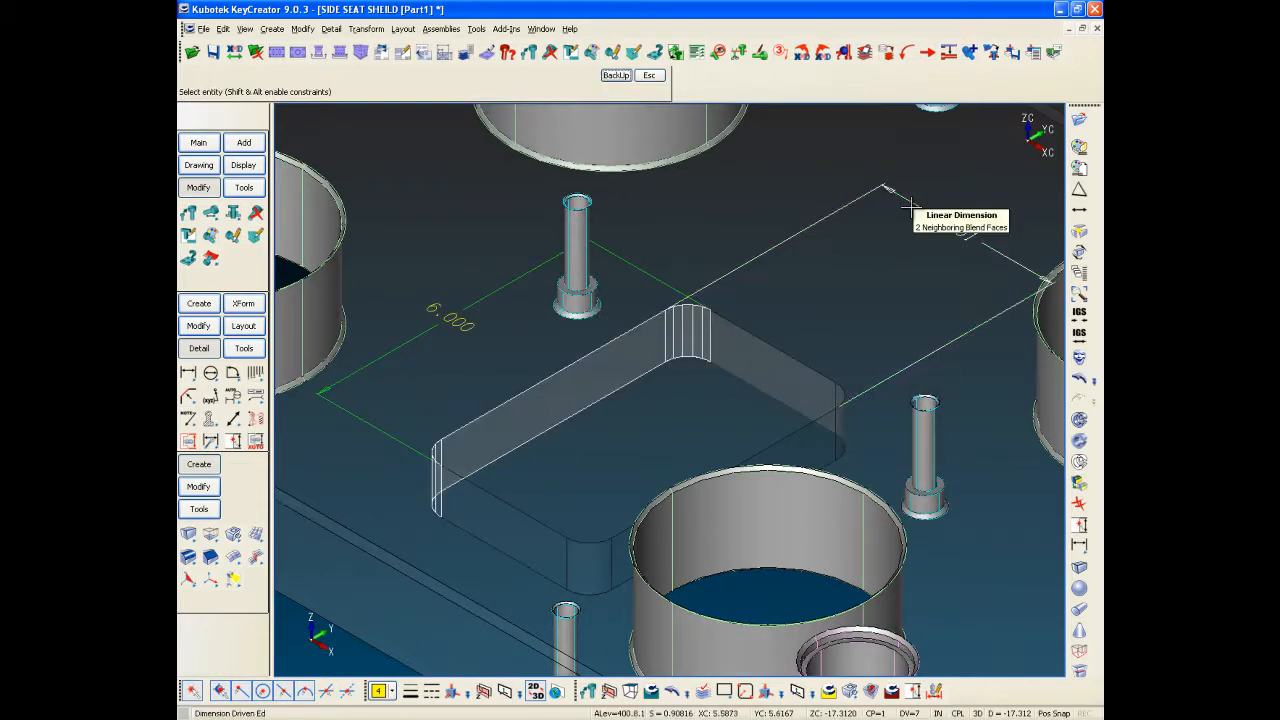
# Set the same pocket's width to 3 through its width dimension and fit the whole plate in view.
pyautogui.click(1008, 258)
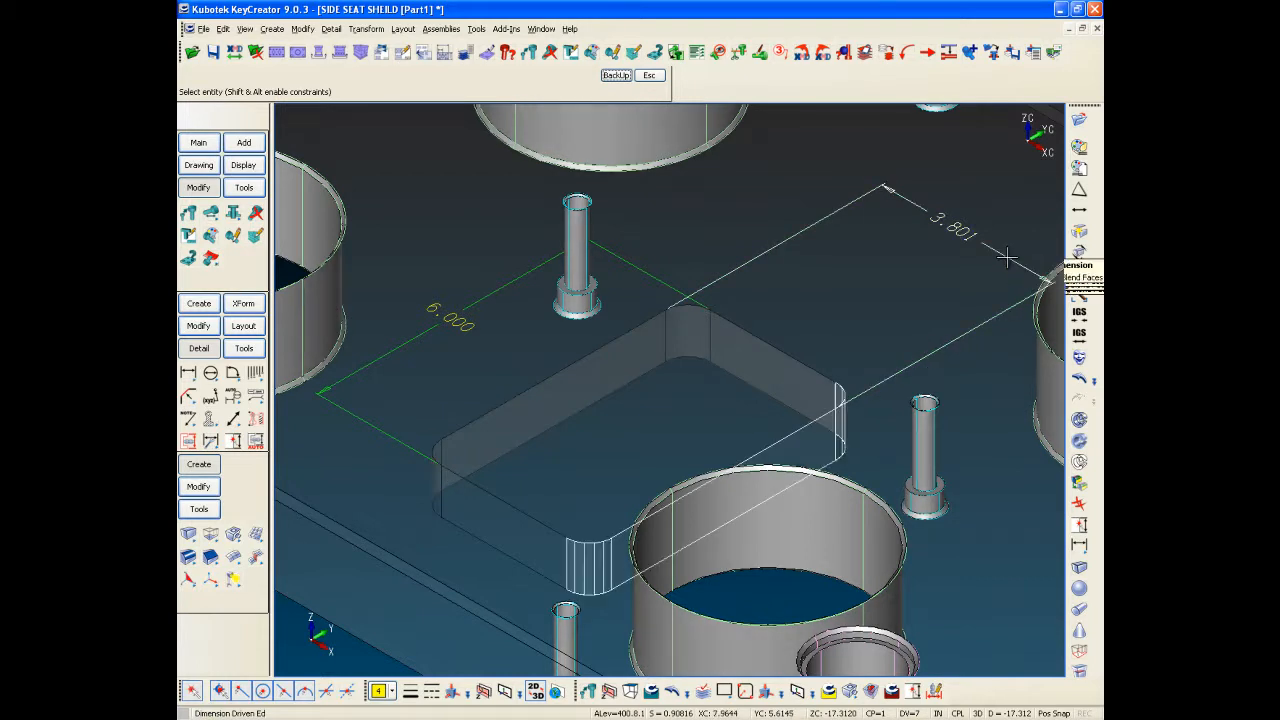
pyautogui.write('3')
pyautogui.press('Return')
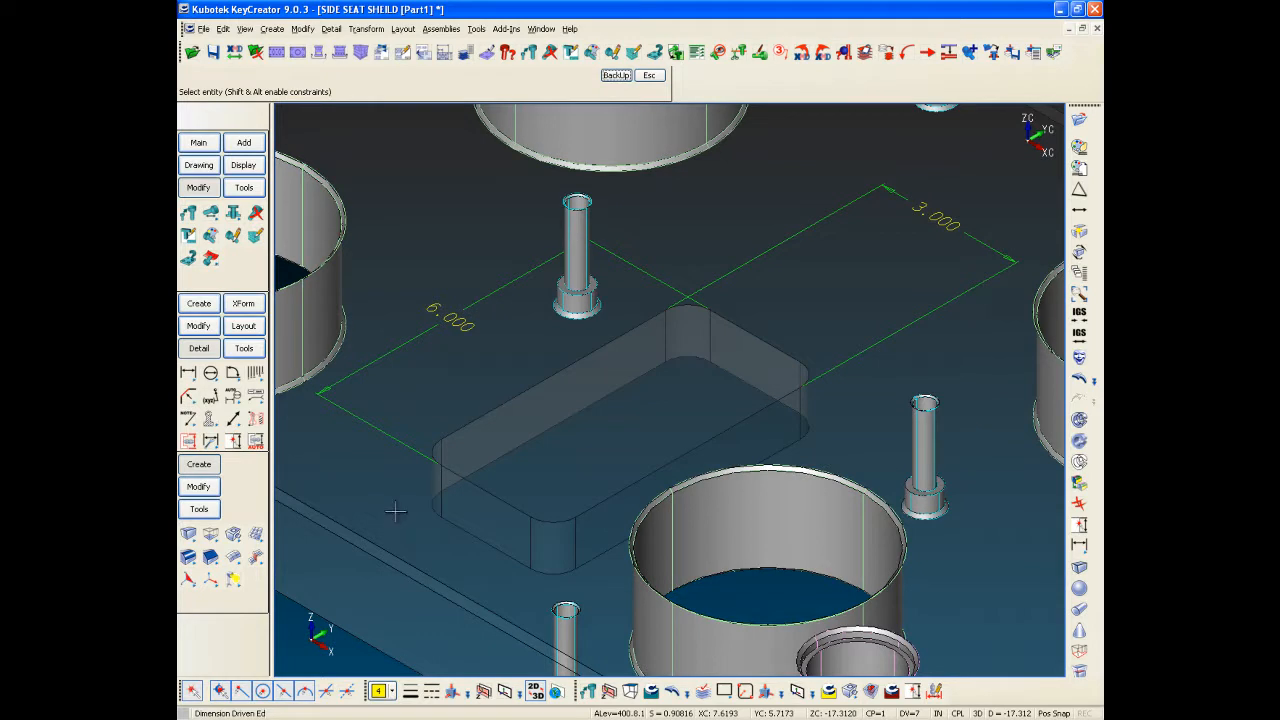
pyautogui.hotkey('alt', 'a')
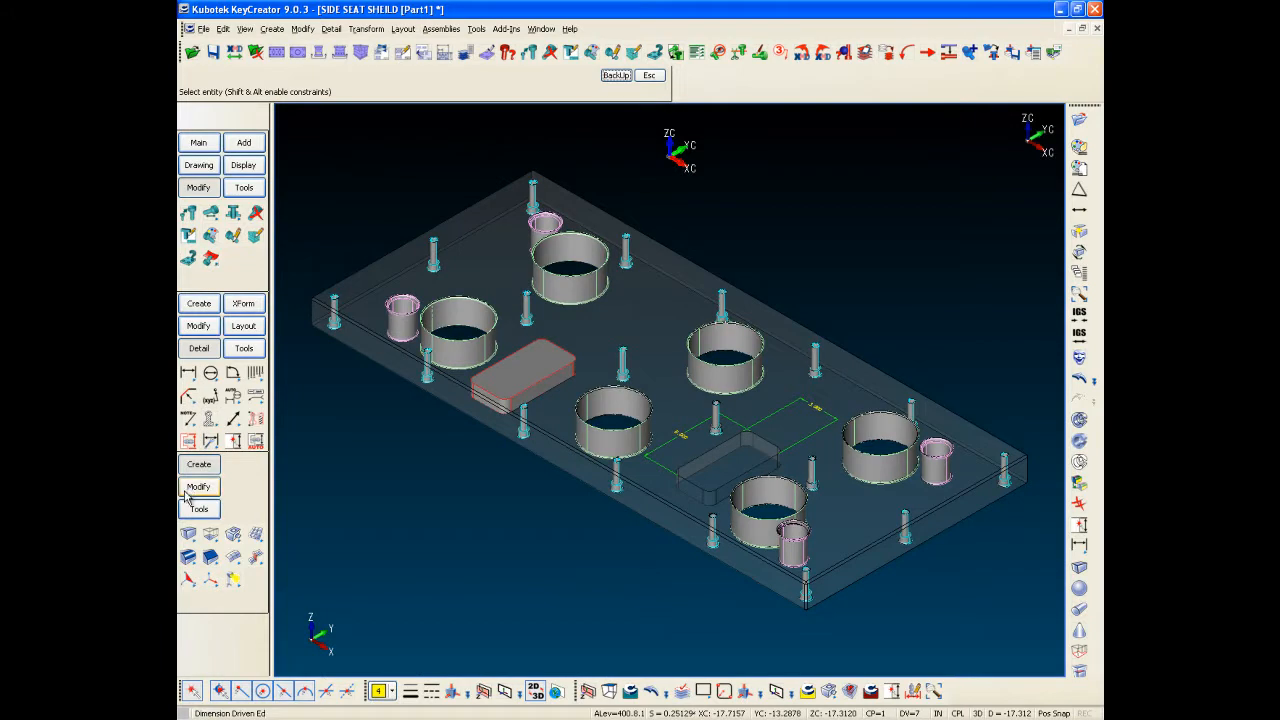
# Delete the first pocket, the red-edged composite, from the ejector plate with the XMD entity delete command.
pyautogui.click(200, 192)
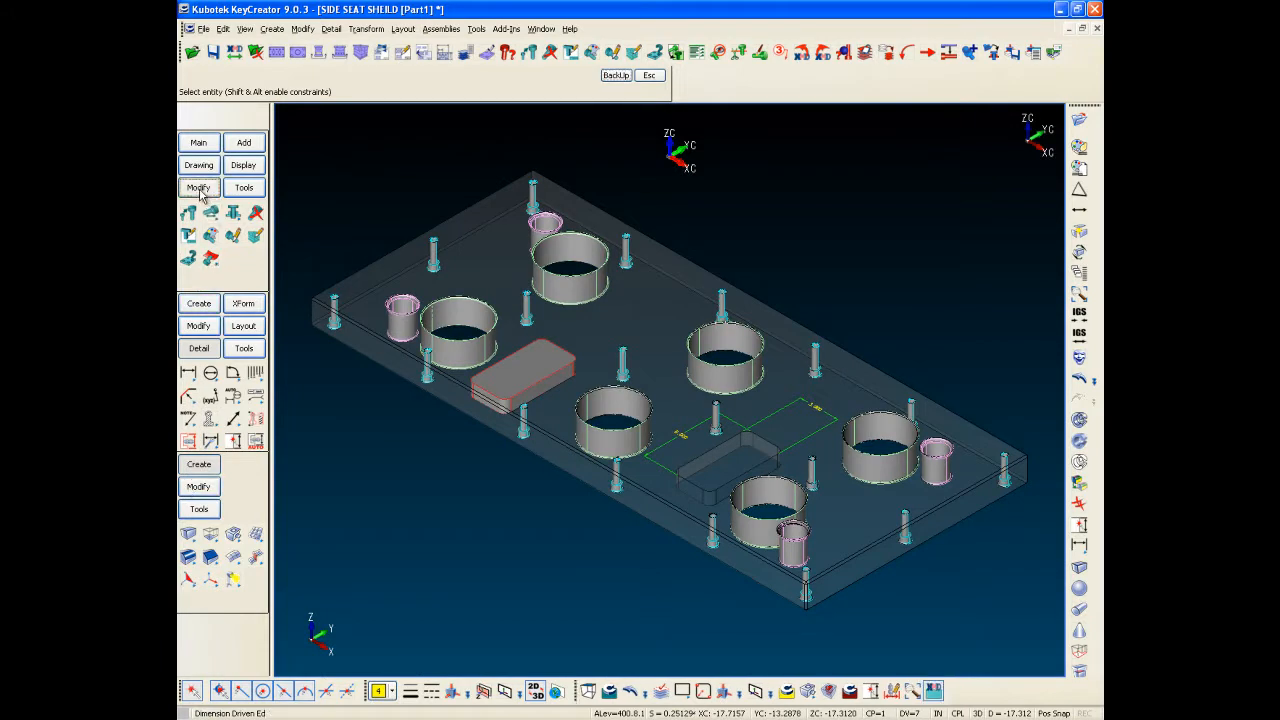
pyautogui.click(255, 213)
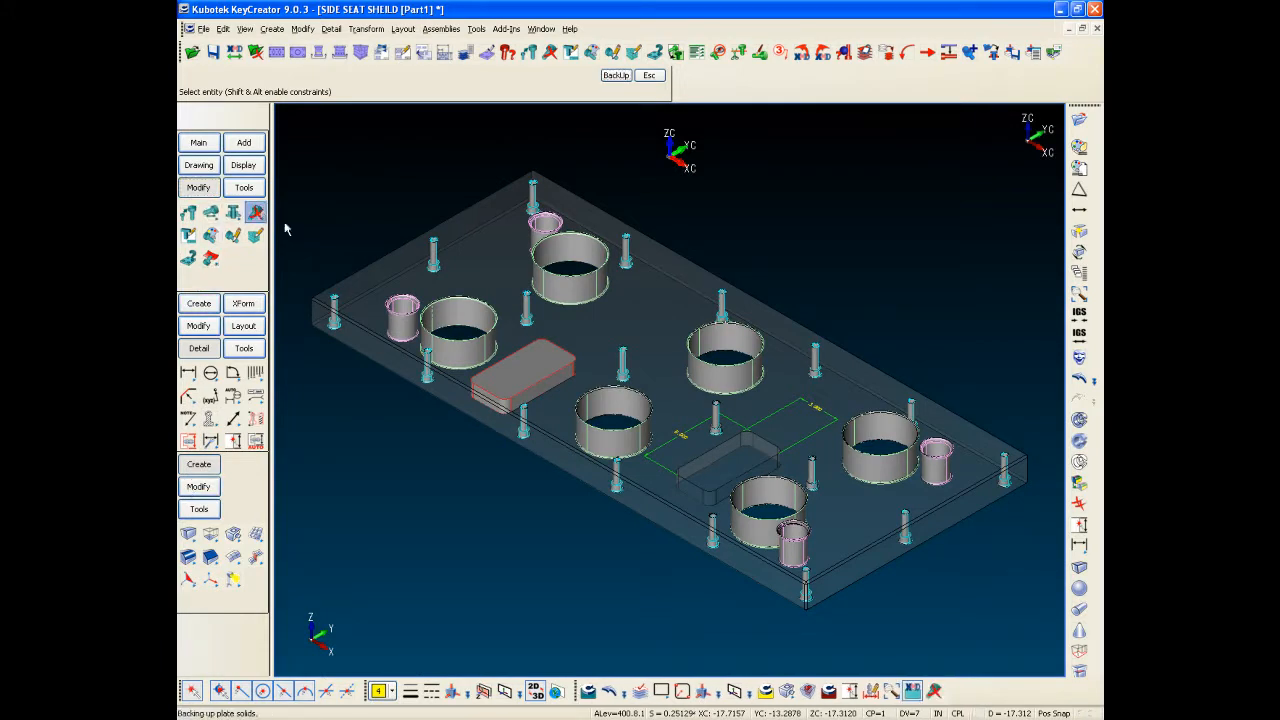
pyautogui.click(527, 355)
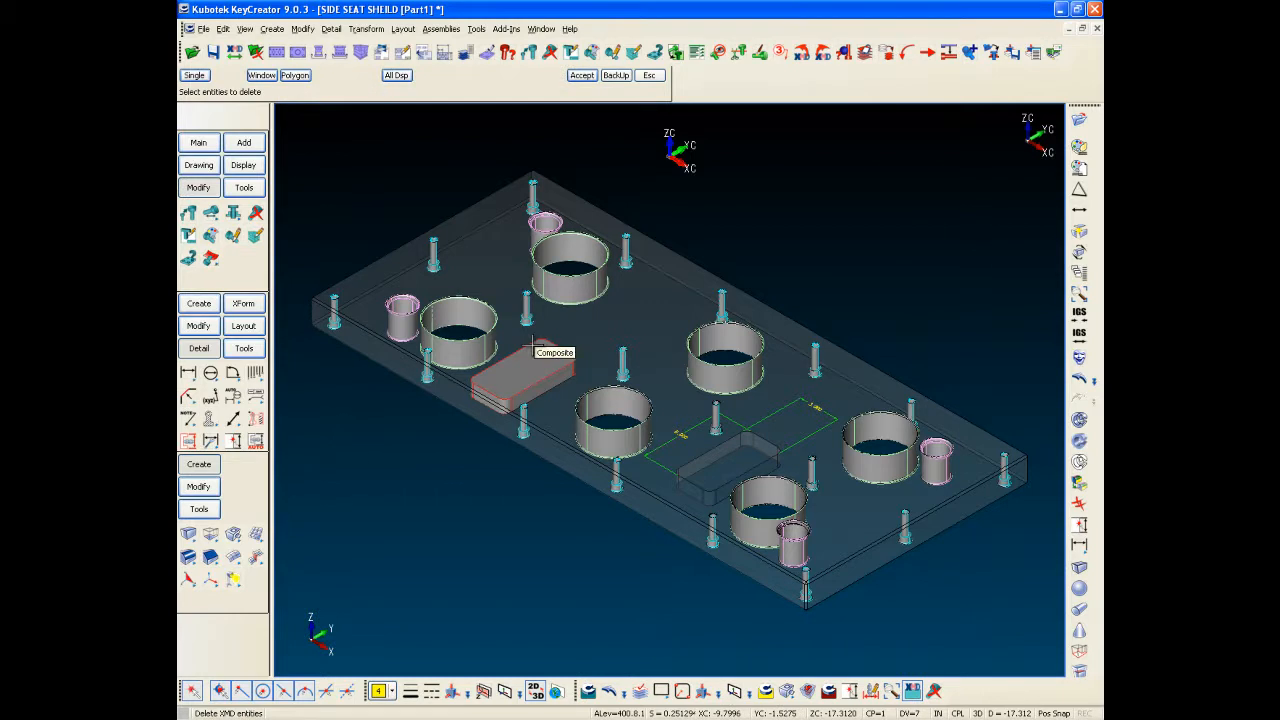
pyautogui.middleClick(461, 446)
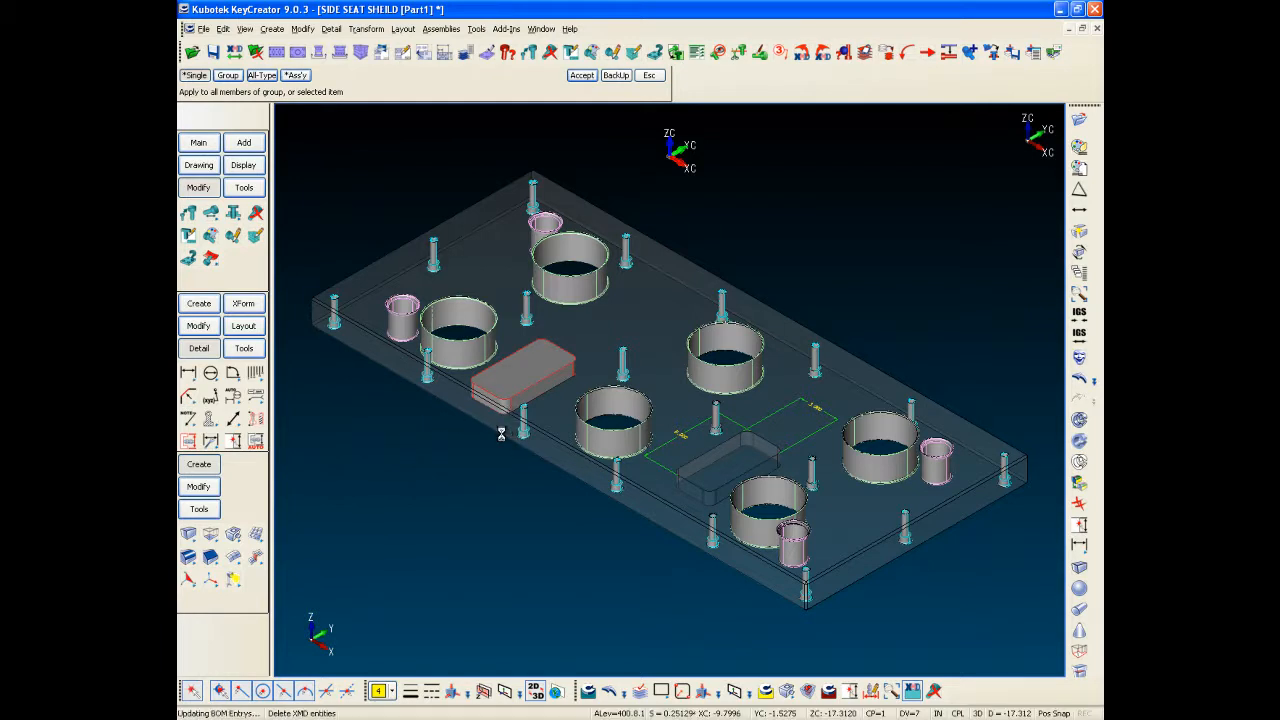
# In display view 1, delete both linear dimensions of the remaining pocket.
pyautogui.hotkey('alt', 'v')
pyautogui.write('1')
pyautogui.press('Return')
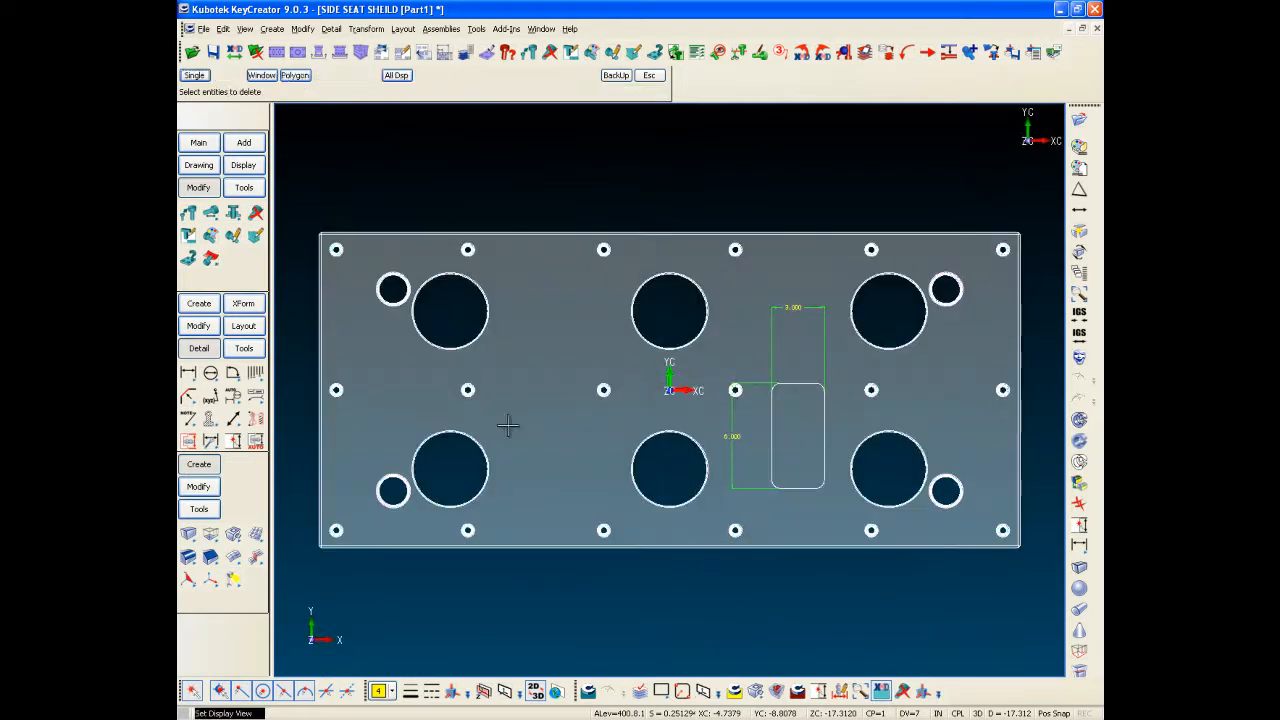
pyautogui.click(505, 425)
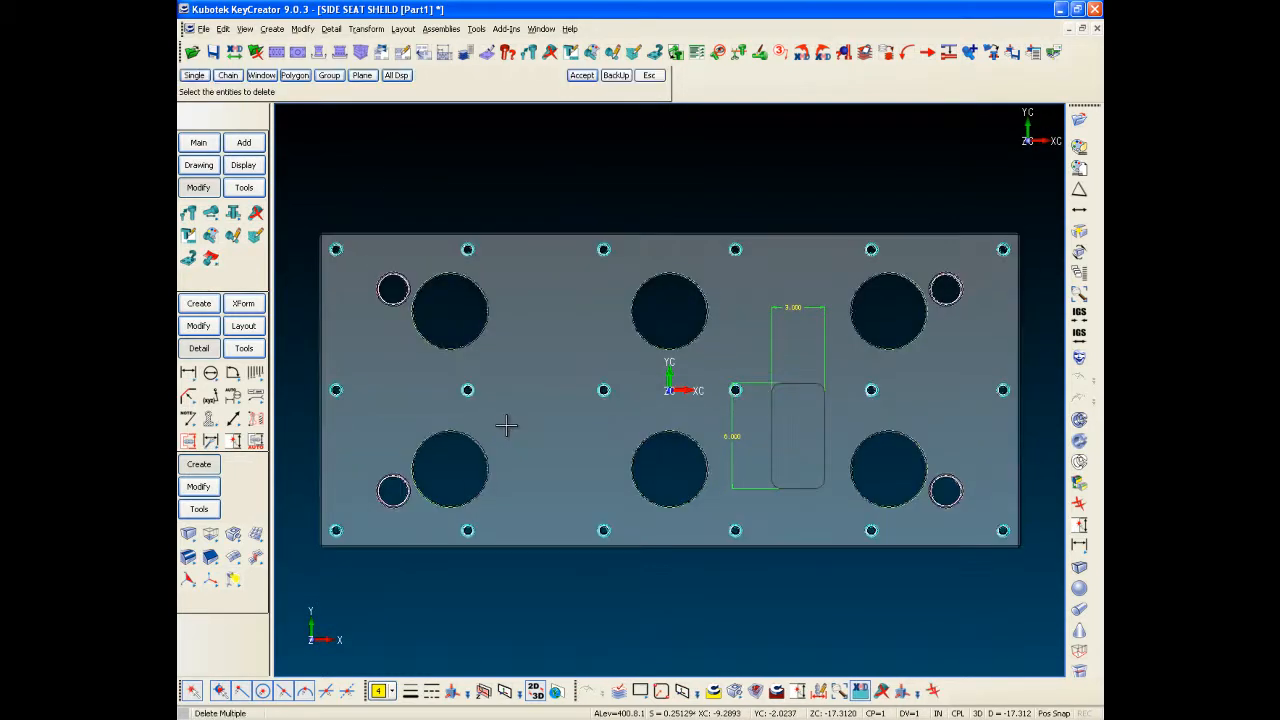
pyautogui.click(731, 437)
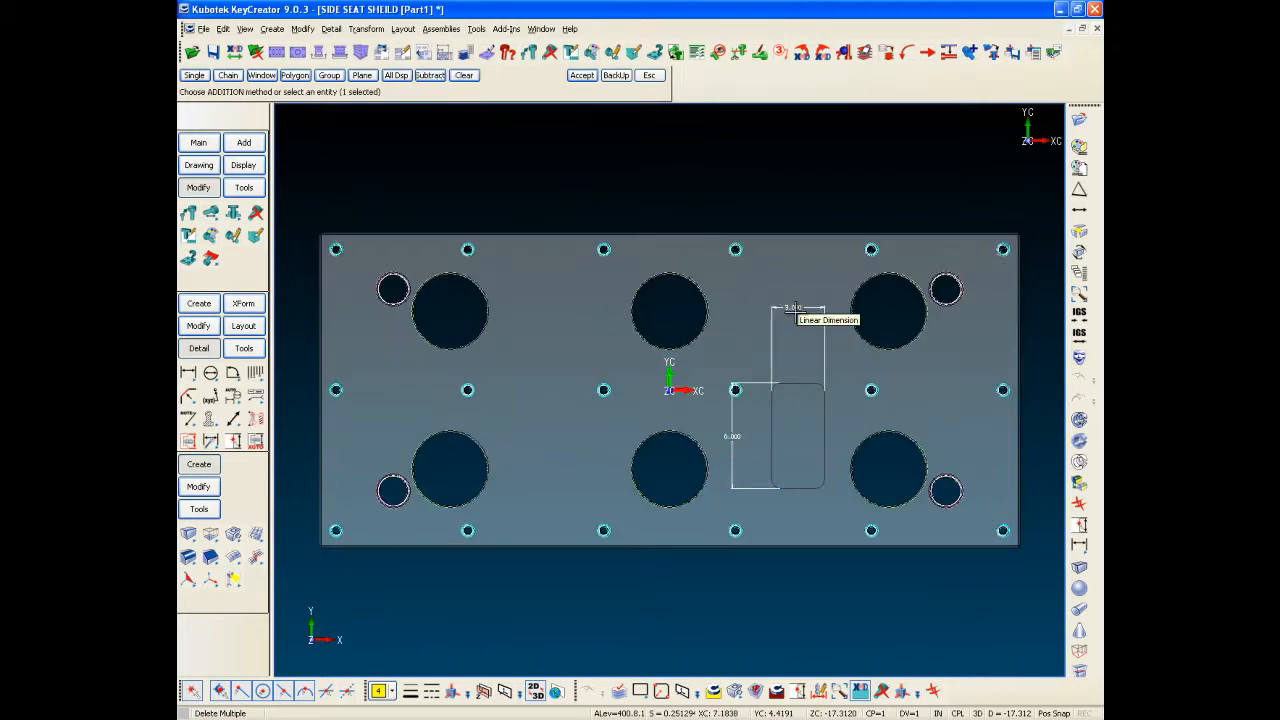
pyautogui.click(797, 312)
pyautogui.press('Return')
# Remove the remaining rounded rectangular pocket's faces from the ejector plate with Remove Features and return to display view 7.
pyautogui.click(199, 489)
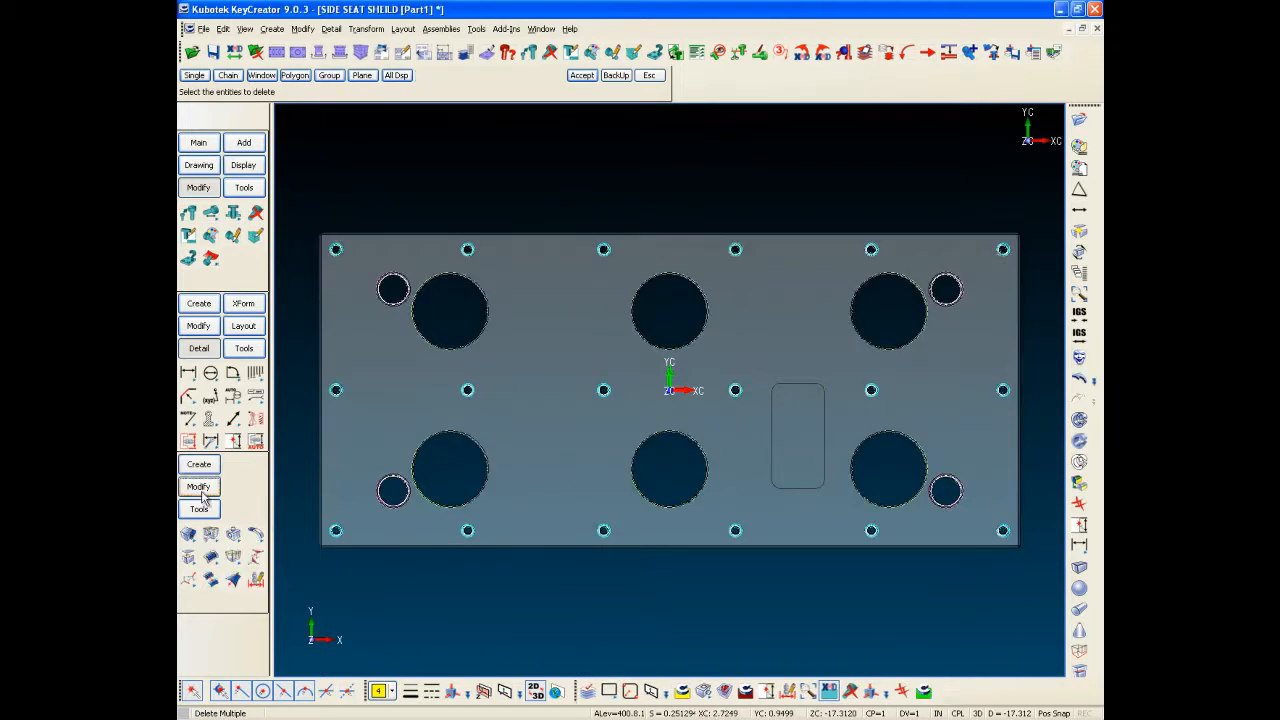
pyautogui.moveTo(236, 543)
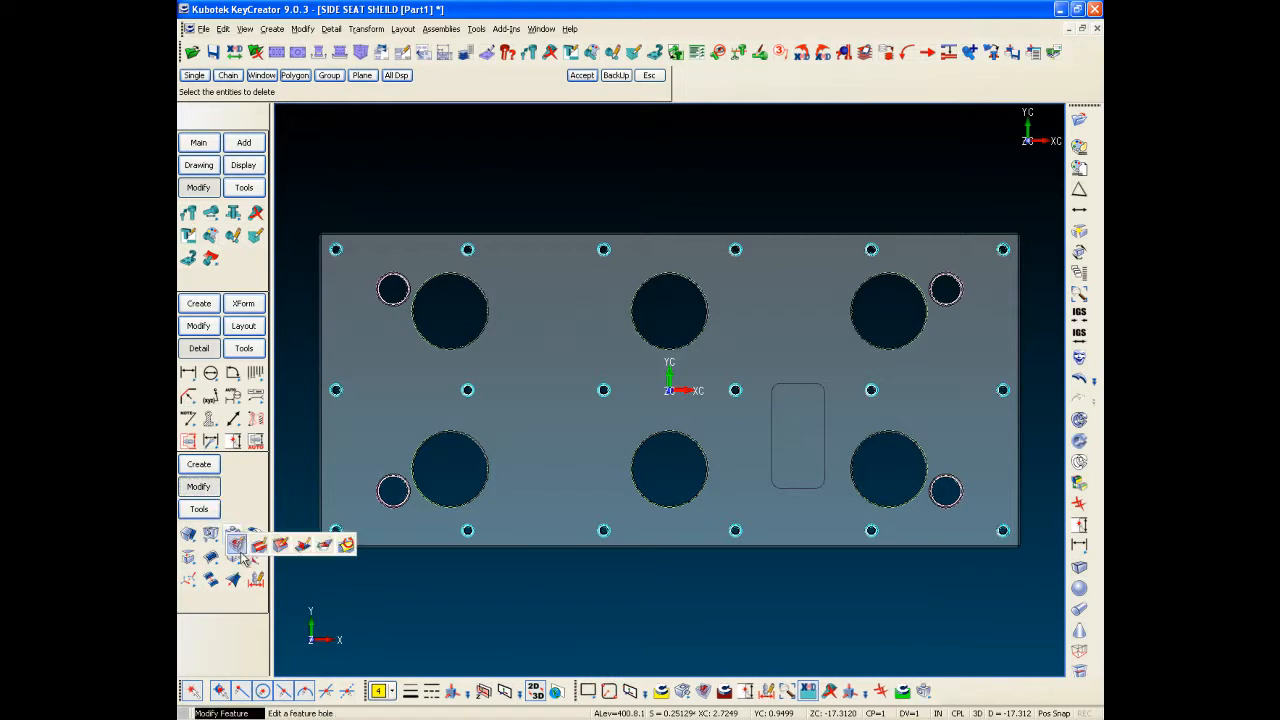
pyautogui.click(253, 573)
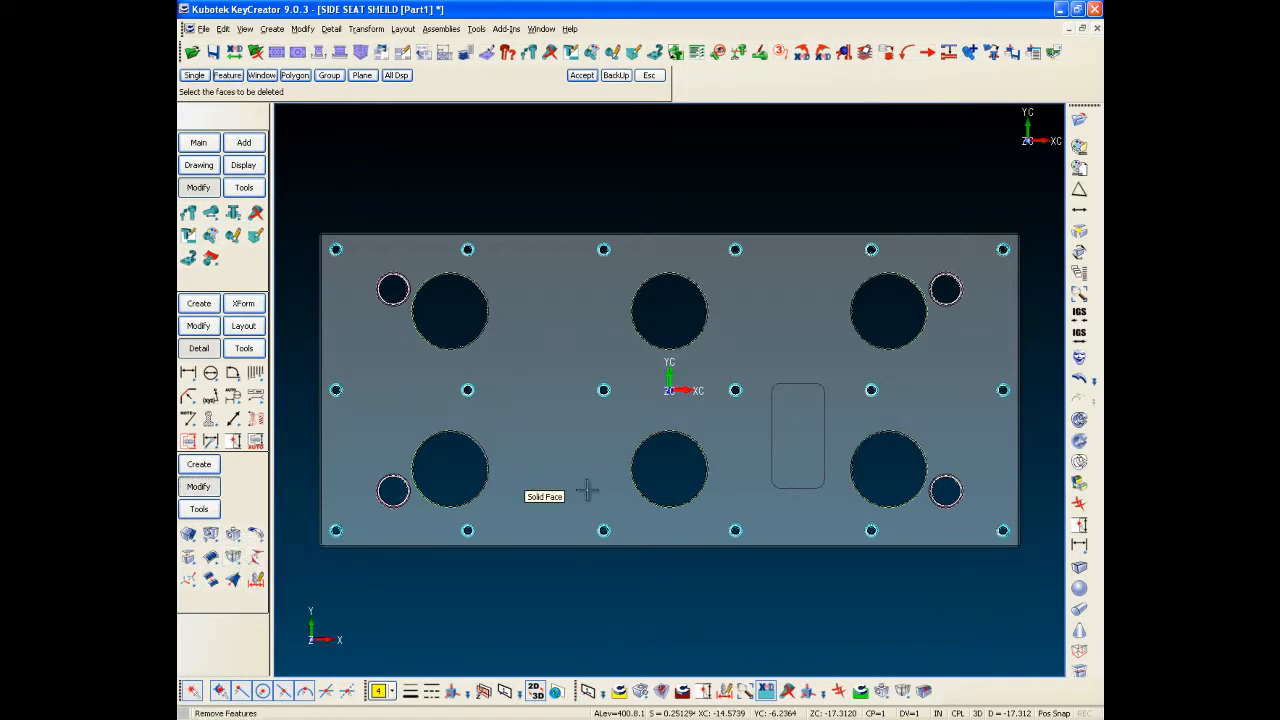
pyautogui.moveTo(763, 494); pyautogui.dragTo(838, 372)
pyautogui.middleClick(767, 611)
pyautogui.hotkey('alt', '7')
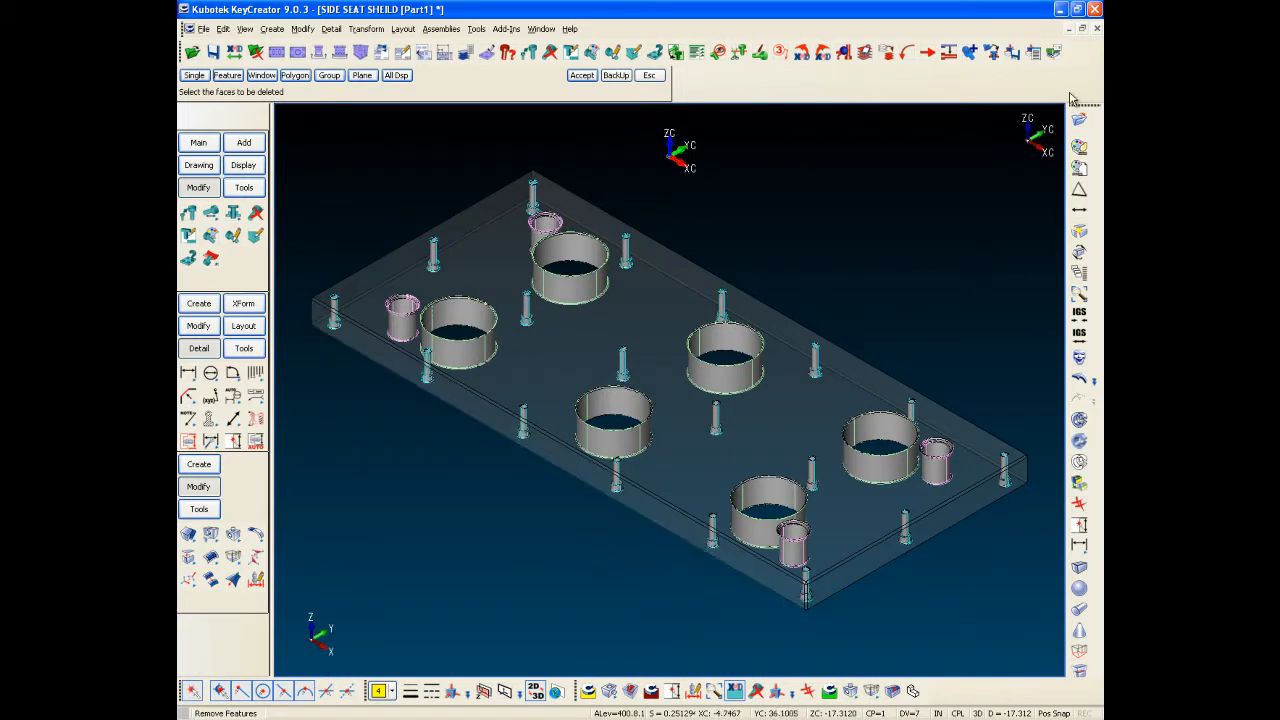
# Make the saved CORE ASSY picture active to display the full core assembly.
pyautogui.click(1035, 53)
pyautogui.click(707, 318)
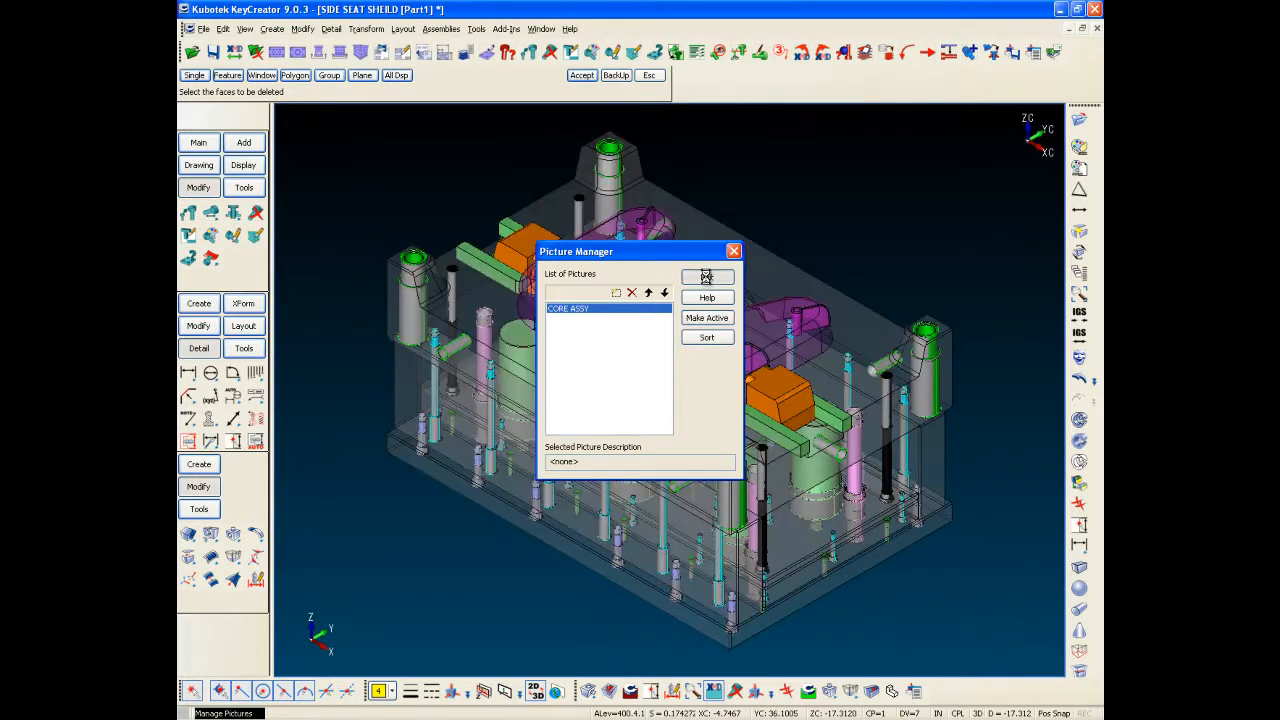
pyautogui.press('Escape')
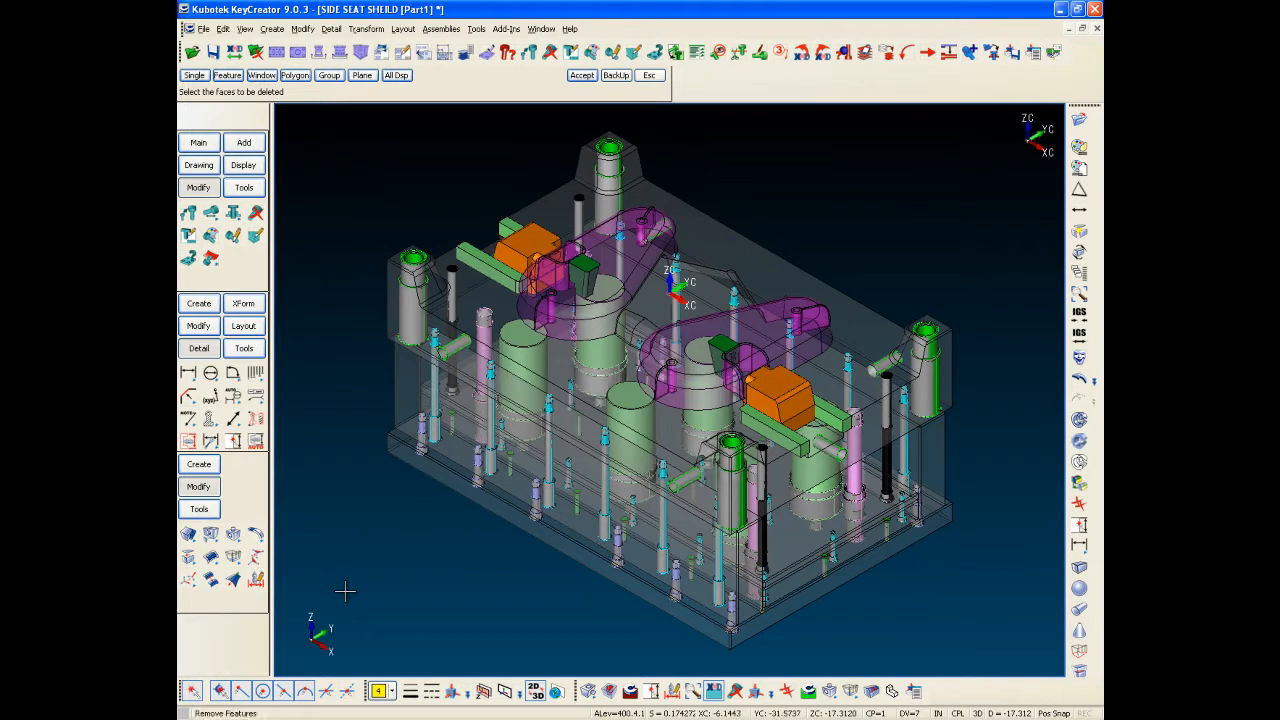